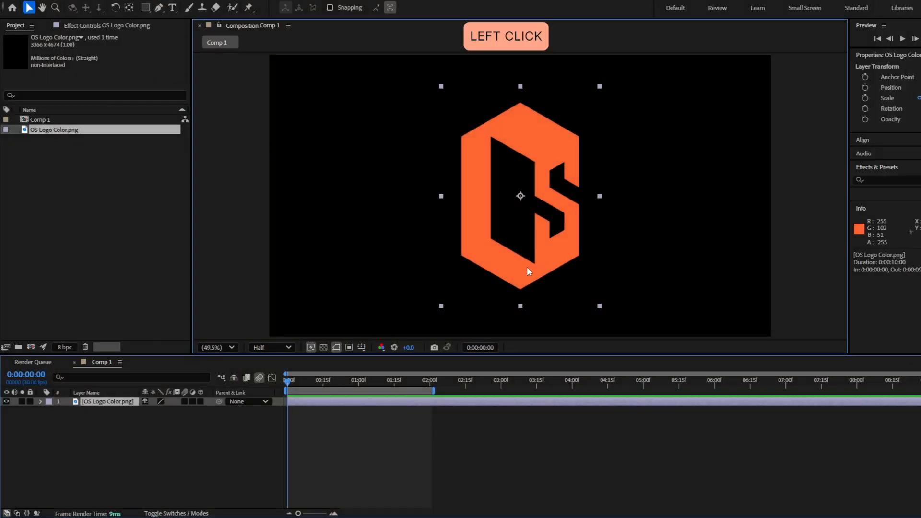
drag(527, 267, 527, 213)
key(ctrl+z)
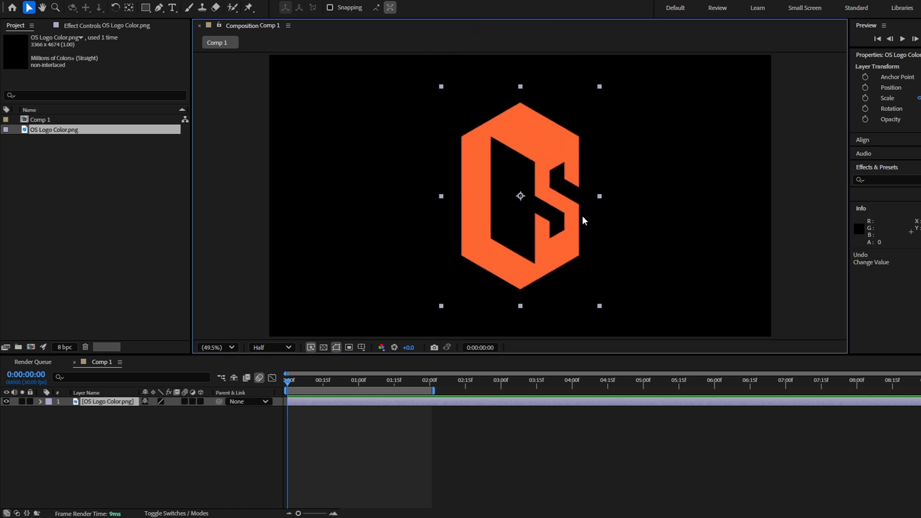
drag(533, 232, 550, 263)
key(ctrl+z)
Apply the Echo effect to the OS Logo Color.png layer
key(F3)
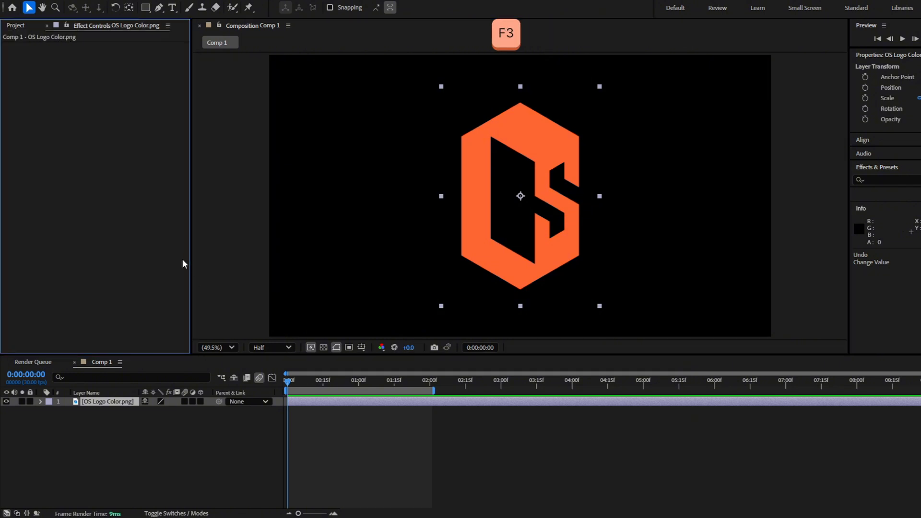
key(ctrl+space)
text(echo)
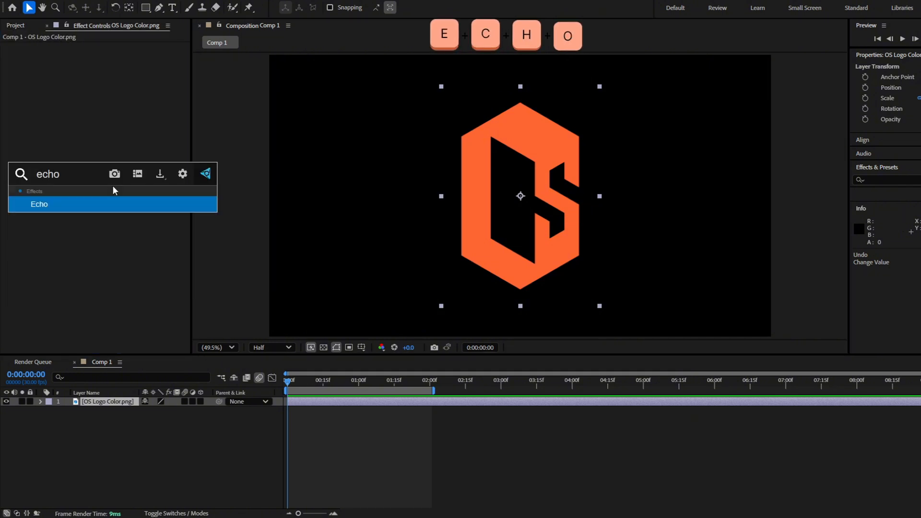
key(Return)
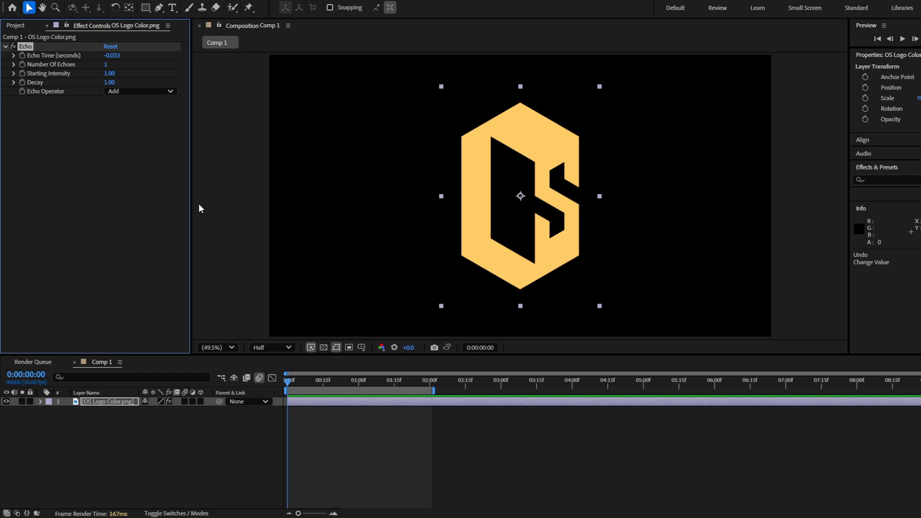
Animate the logo sliding right and back to 390.7, 540 with eased Position keyframes at frames 0, 15 and 29, and preview it
key(p)
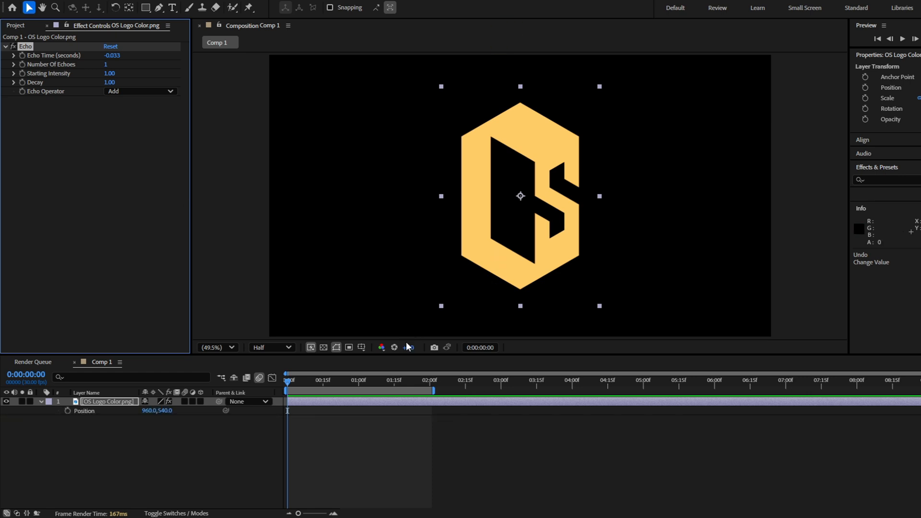
click(68, 410)
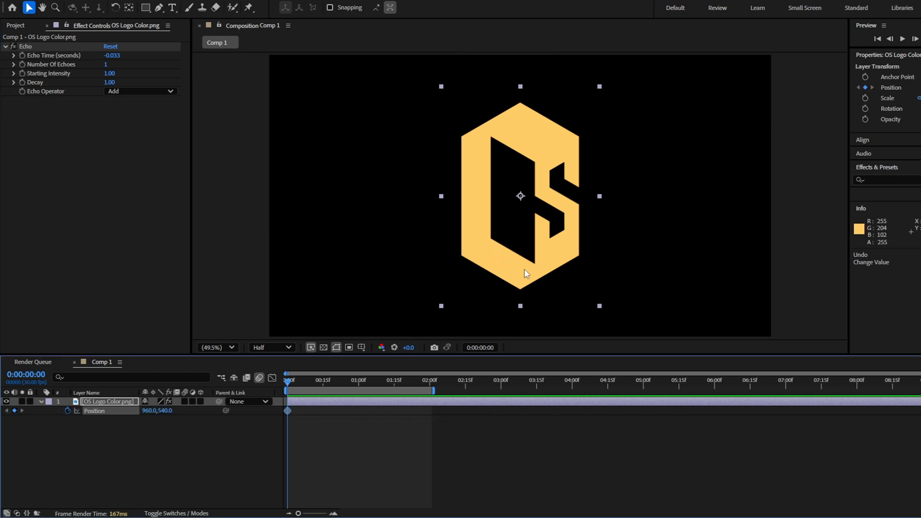
drag(524, 265, 401, 264)
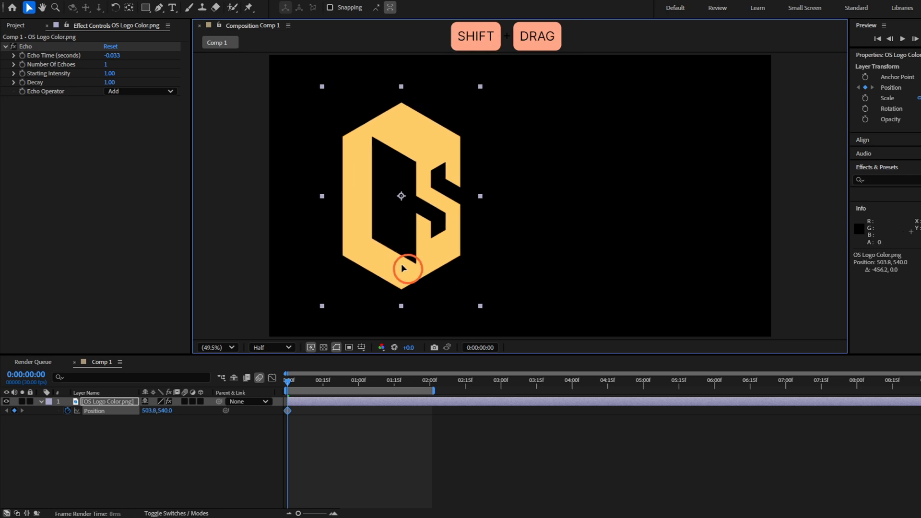
drag(383, 426, 288, 407)
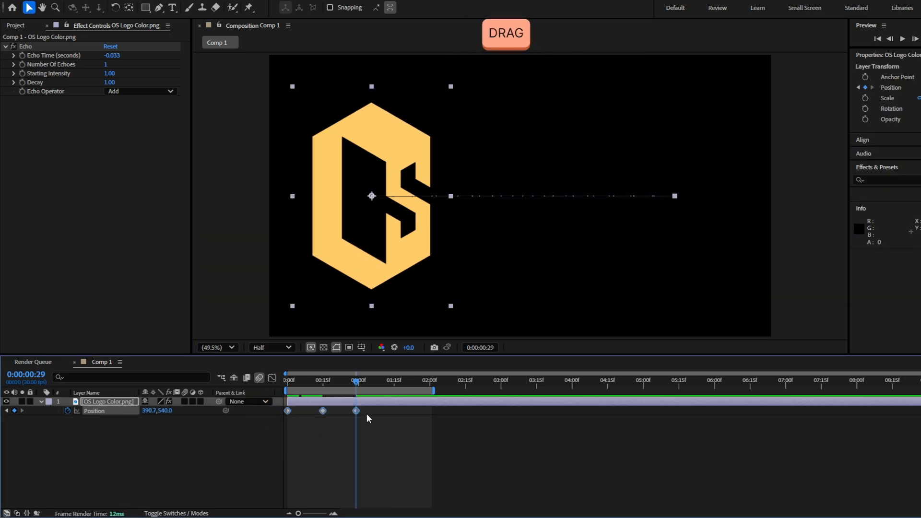
key(F9)
click(323, 406)
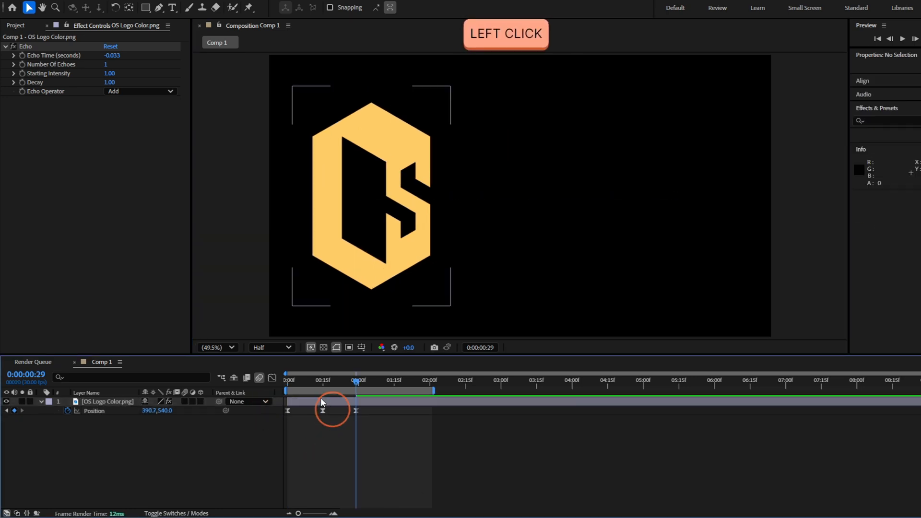
key(space)
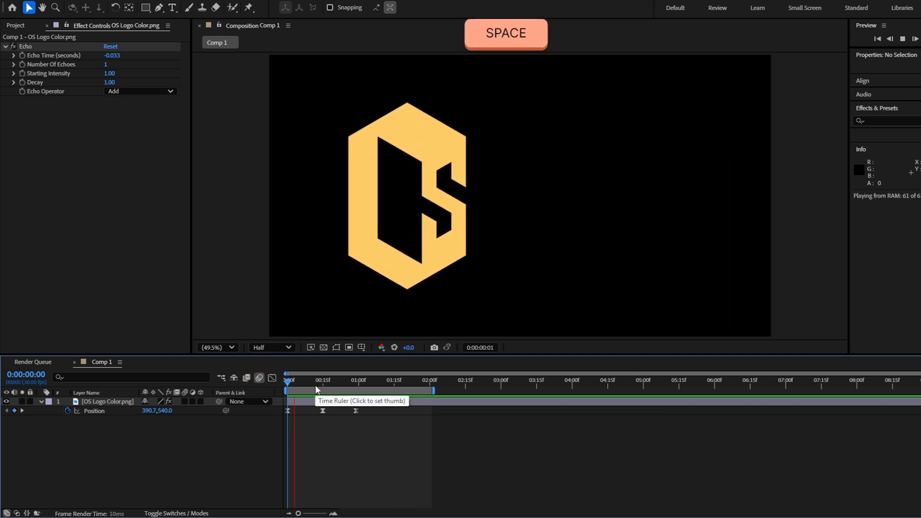
click(315, 386)
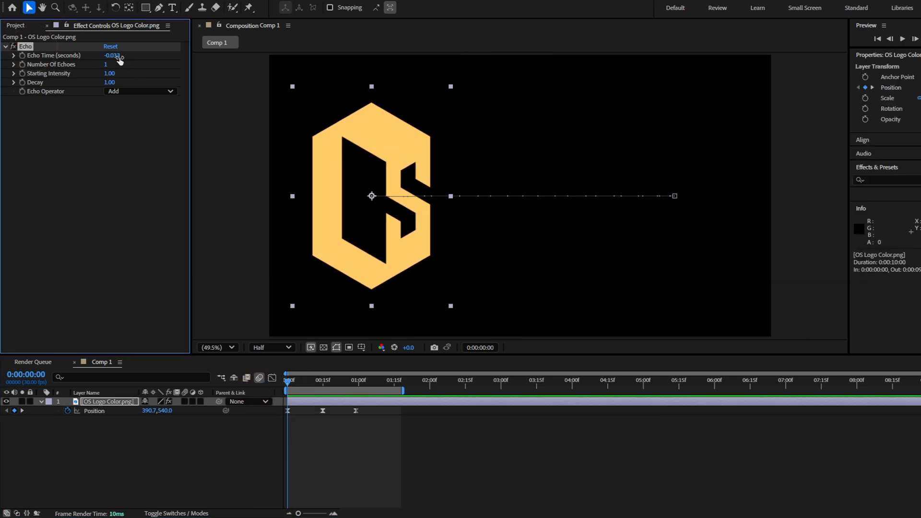
Set the Echo effect's echo time to -0.006 seconds and its number of echoes to 50
click(114, 55)
text(-0)
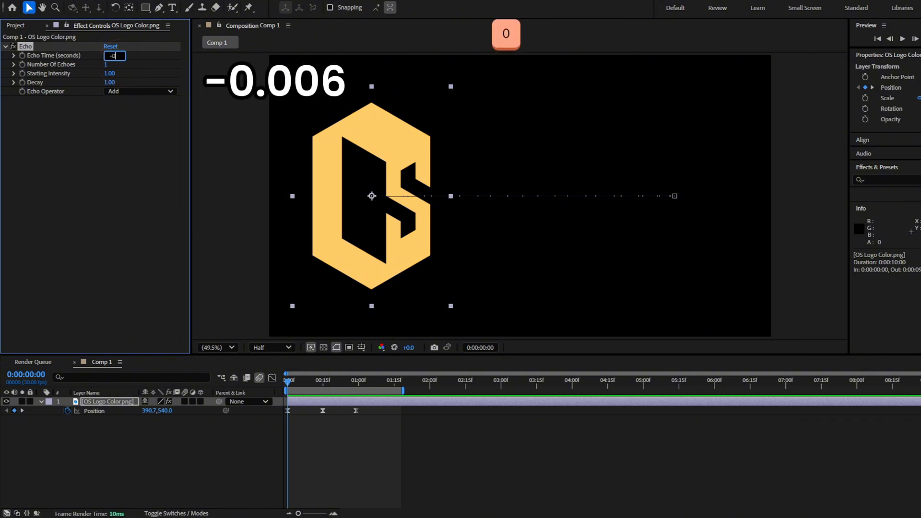
text(.006)
click(313, 387)
drag(313, 387, 304, 387)
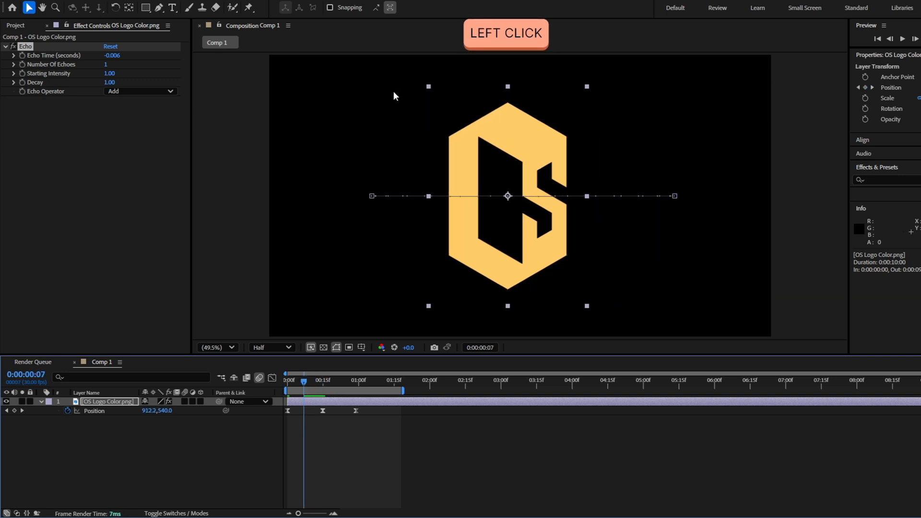
click(106, 65)
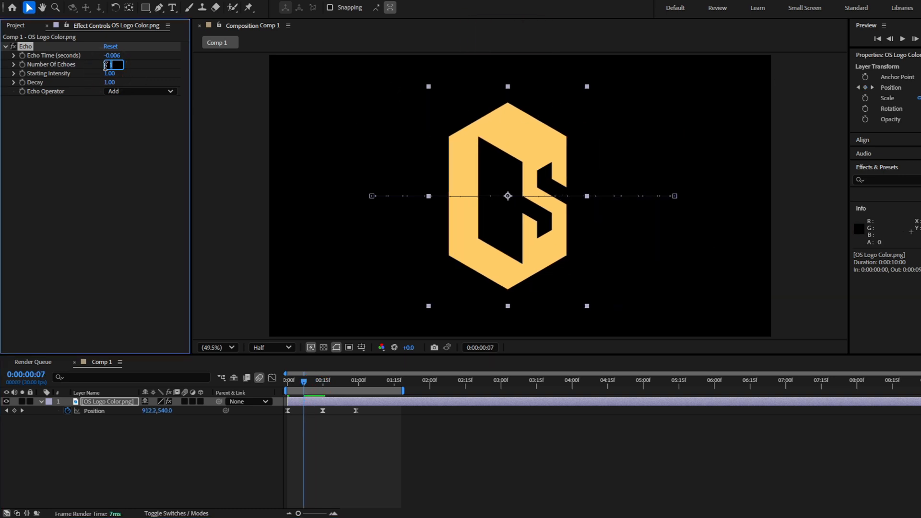
text(50)
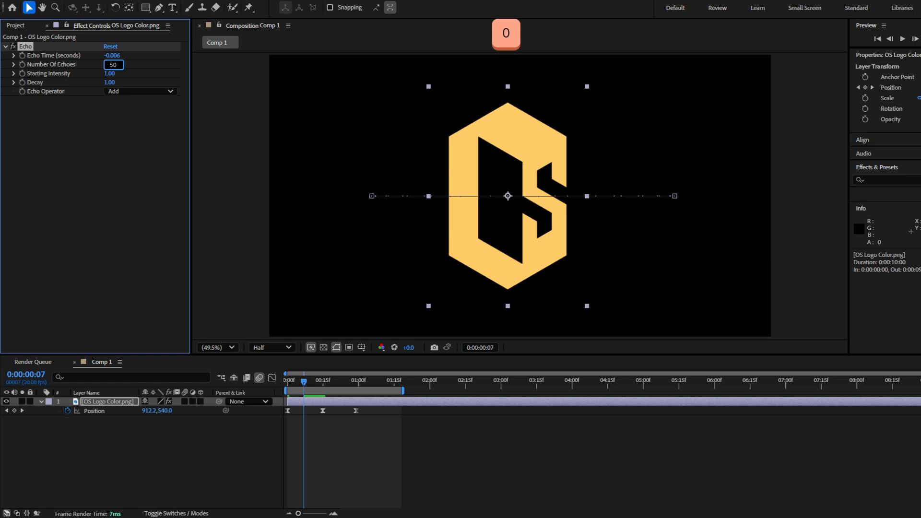
key(Return)
Set the Echo decay to 0.9 and the echo operator to Composite In Front
click(111, 83)
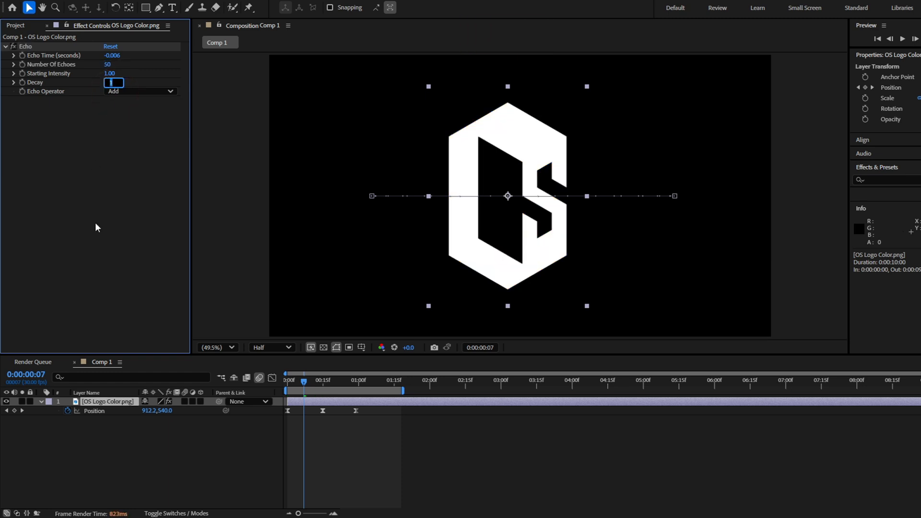
text(0.9)
key(Return)
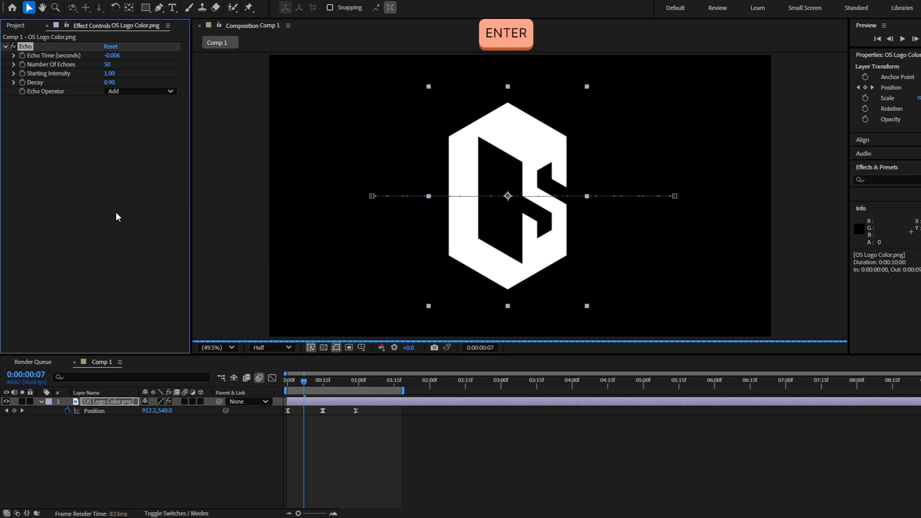
click(118, 91)
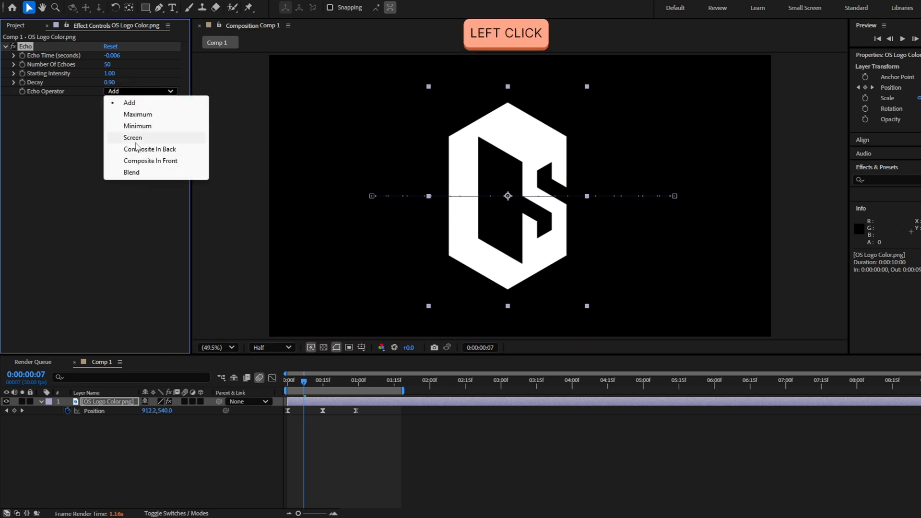
click(144, 161)
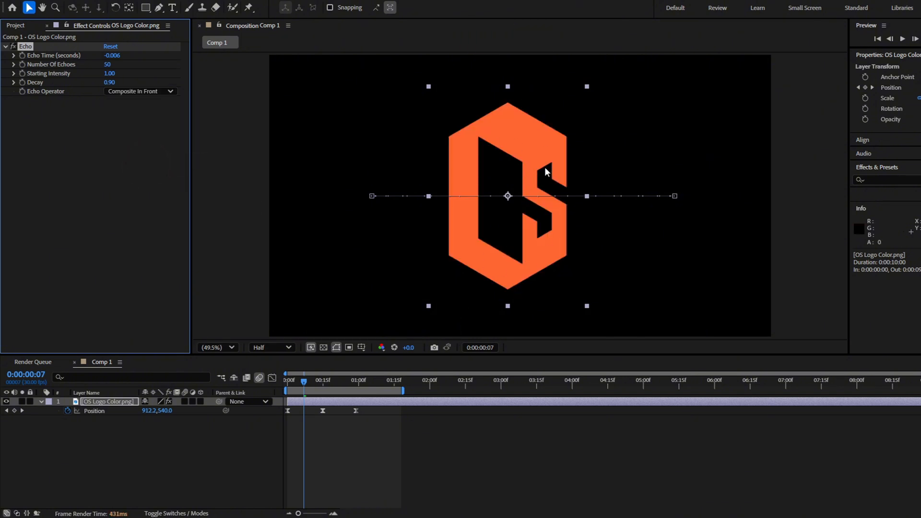
Pre-compose the logo layer as OS Logo Color.png Comp 1, leaving all attributes in Comp 1
click(300, 389)
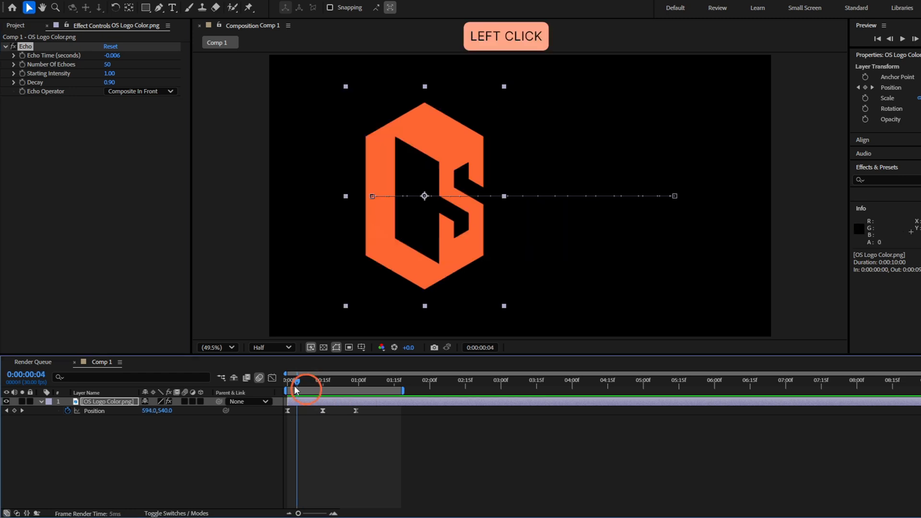
mouse_move(299, 389)
mouse_down()
mouse_move(318, 390)
mouse_move(302, 392)
mouse_up()
click(298, 421)
click(297, 403)
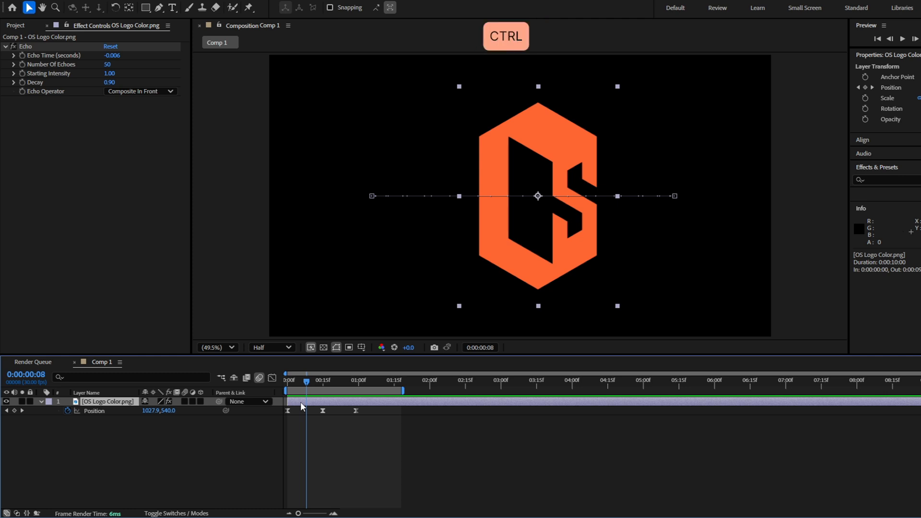
key(ctrl+shift+c)
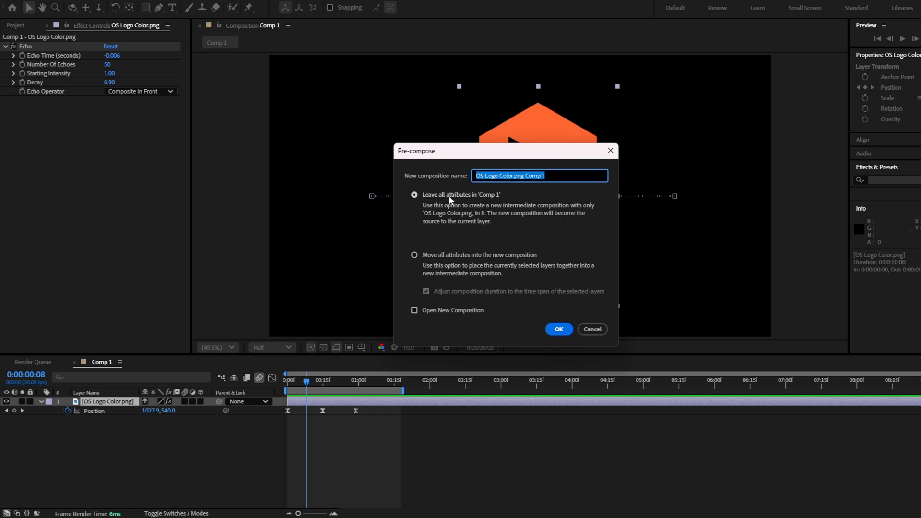
click(559, 329)
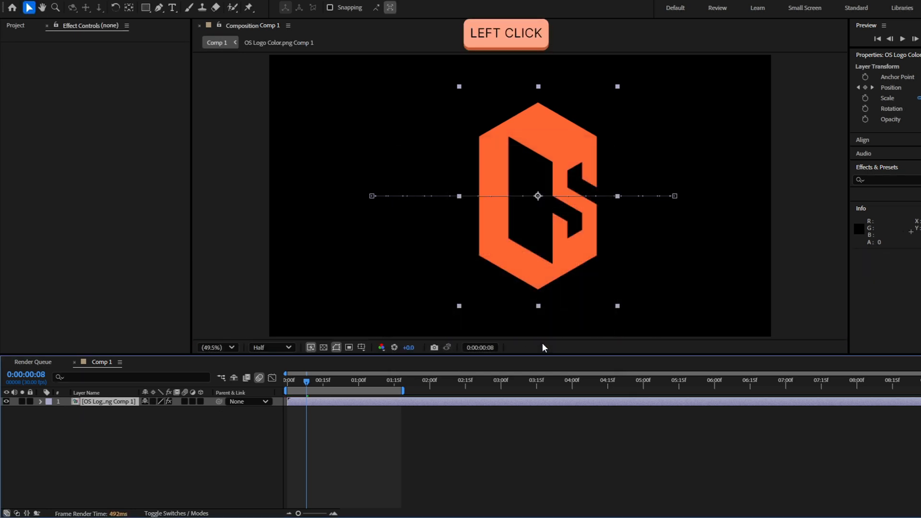
Enable Collapse Transformations on the pre-composed logo layer and preview the echo trail around frames 8 and 9
click(303, 382)
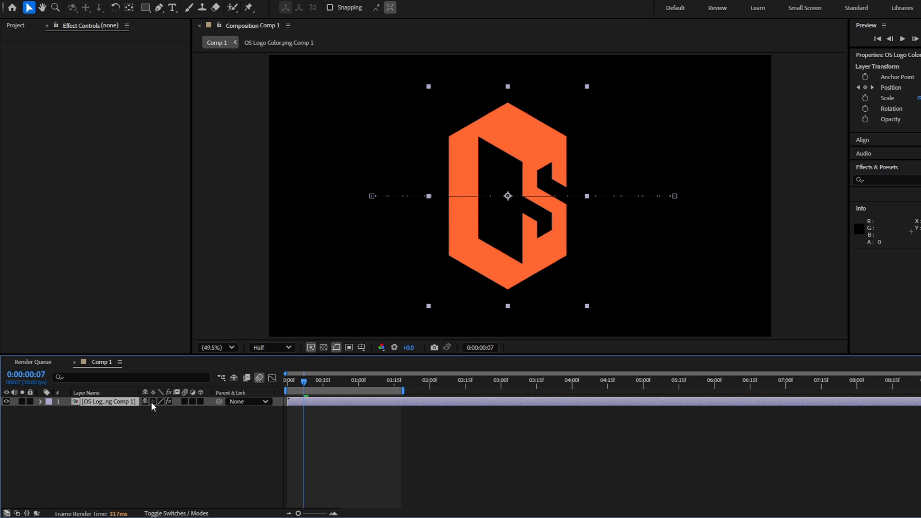
click(151, 402)
click(304, 385)
key(space)
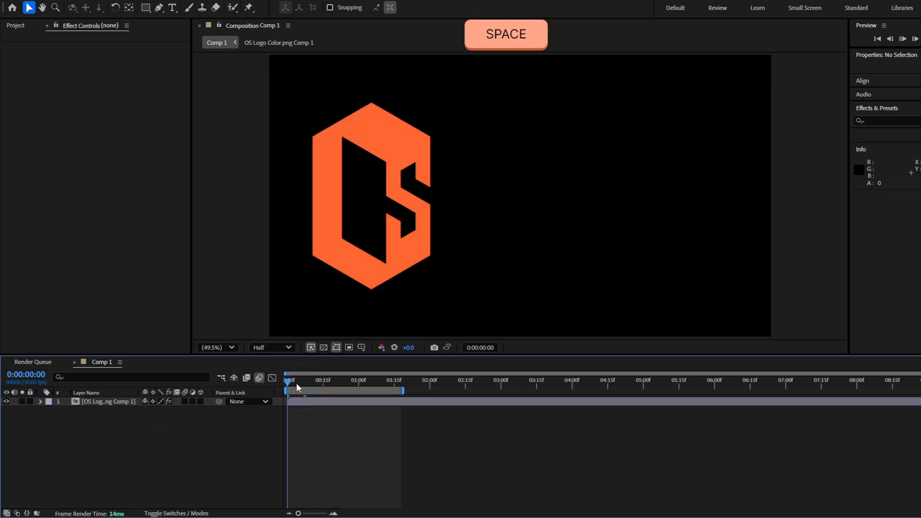
click(306, 382)
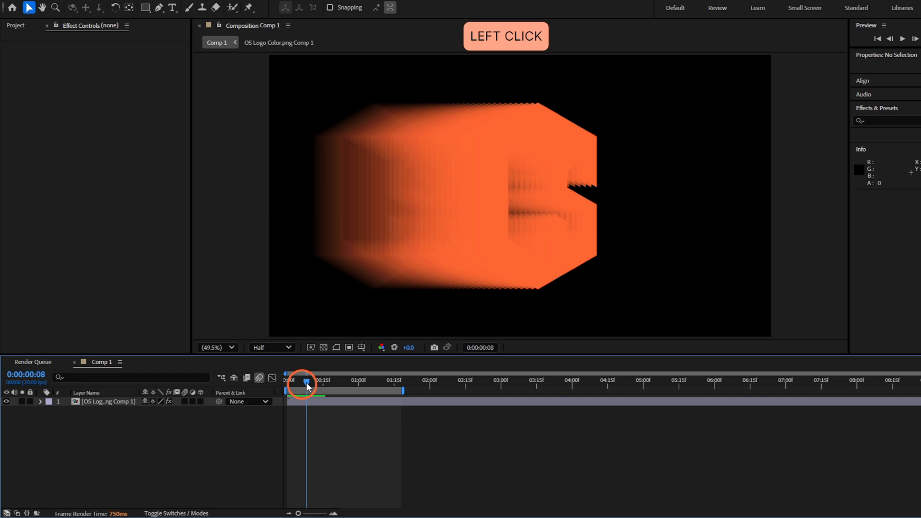
click(308, 382)
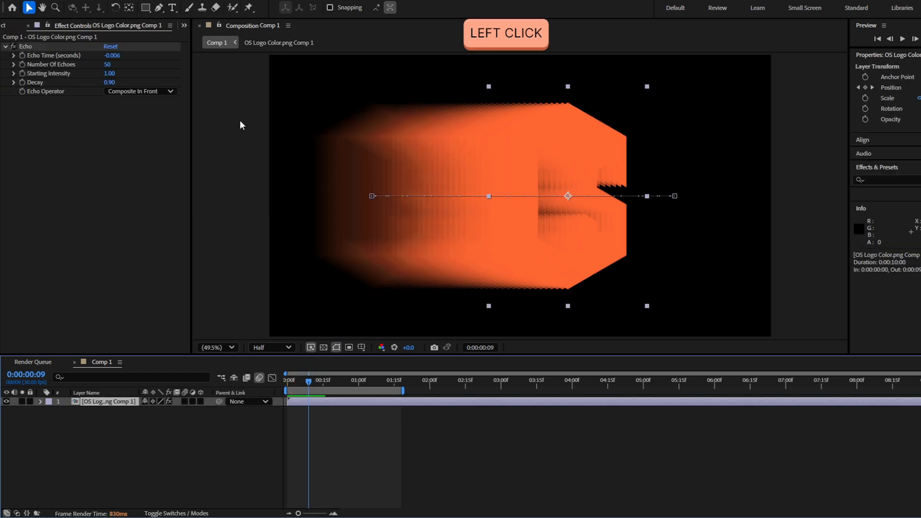
Try an Echo decay of 1 on the pre-composed logo and return it to 0.9
click(106, 86)
key(ctrl+z)
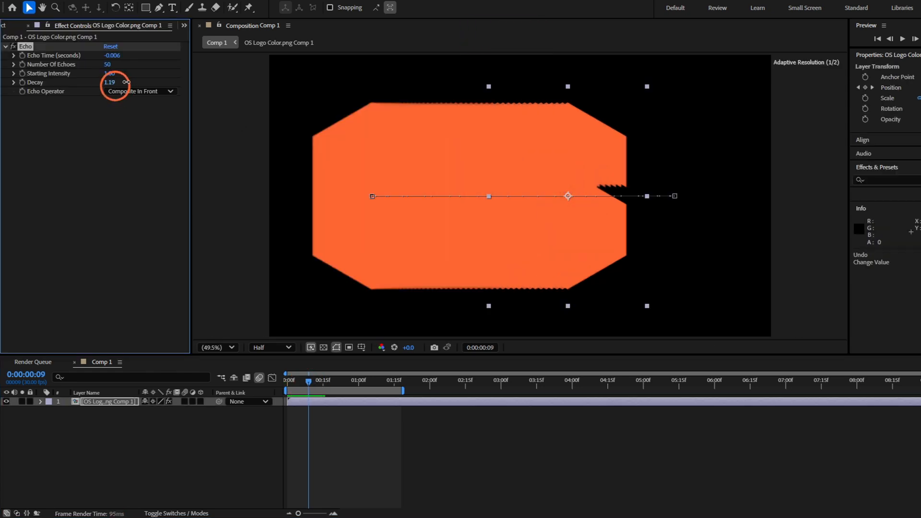
key(ctrl+z)
text(1)
click(127, 185)
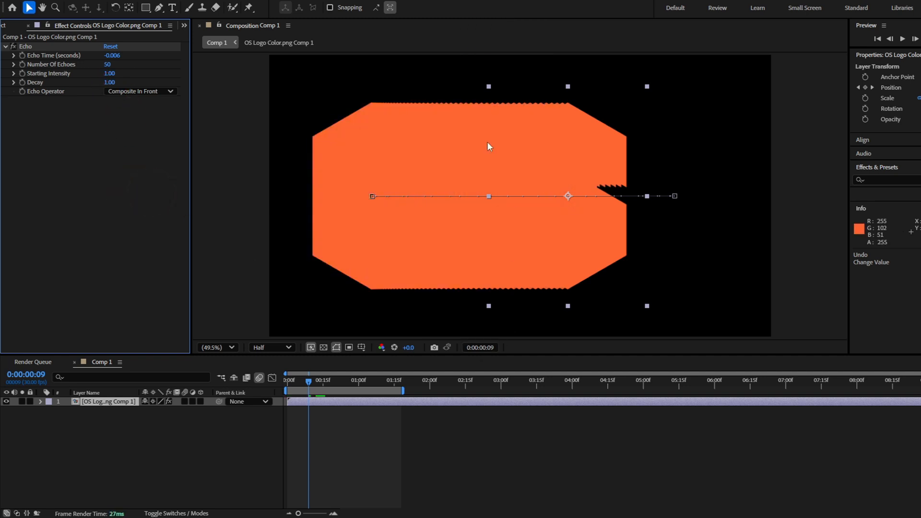
click(109, 82)
text(0.9)
key(Return)
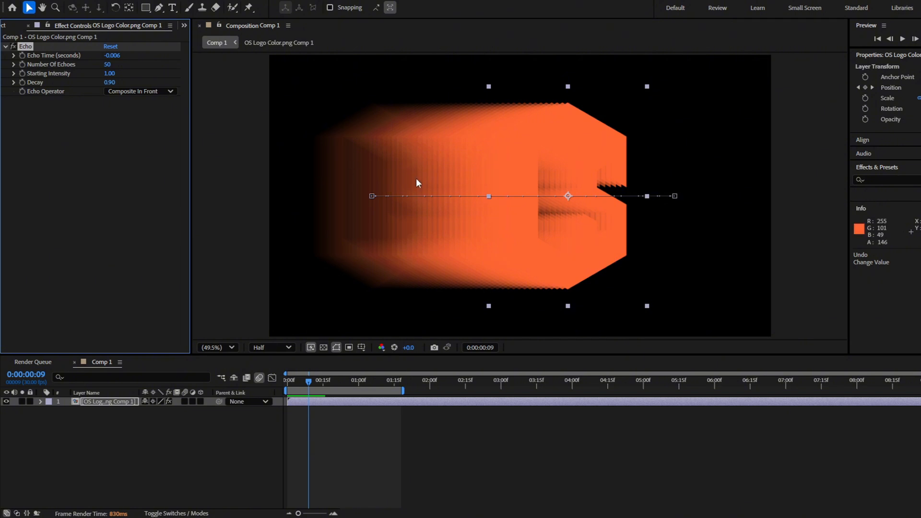
Try an Echo time of -0.008 seconds on the pre-composed logo
mouse_move(107, 64)
mouse_down()
mouse_move(87, 66)
mouse_move(109, 64)
mouse_up()
click(114, 56)
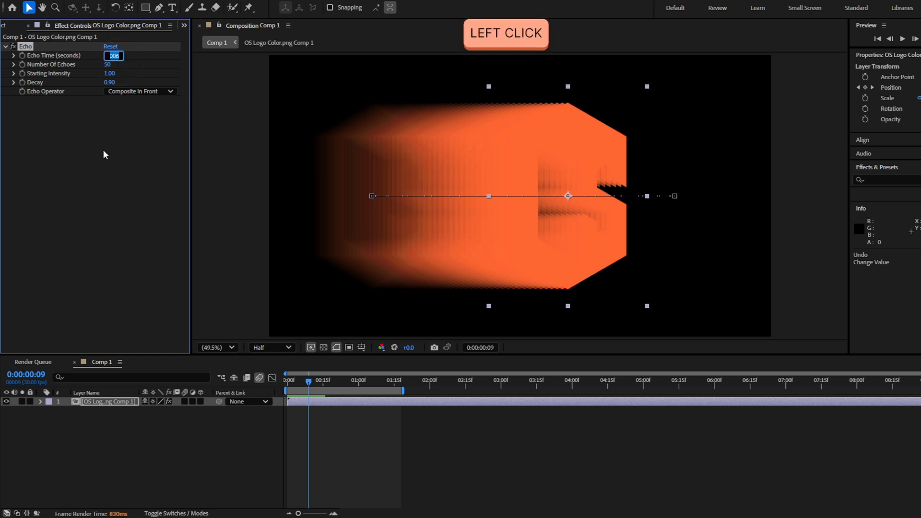
key(Right)
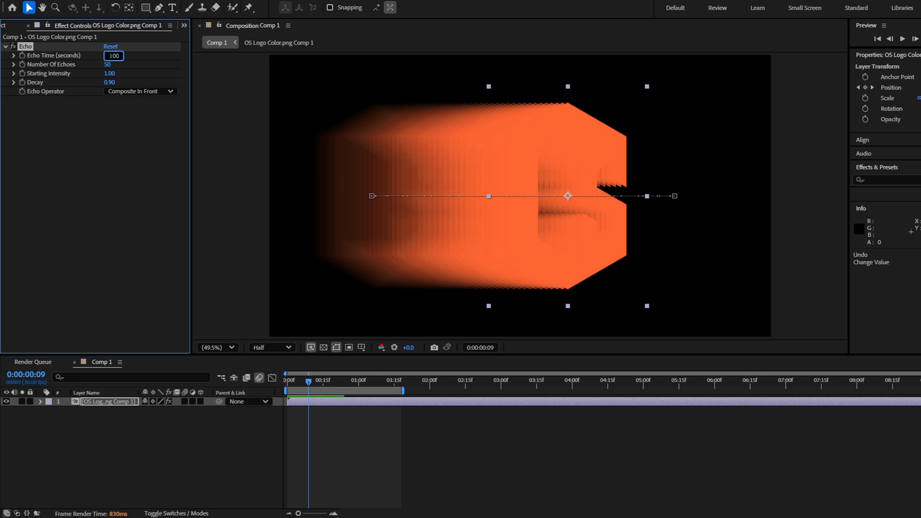
key(Return)
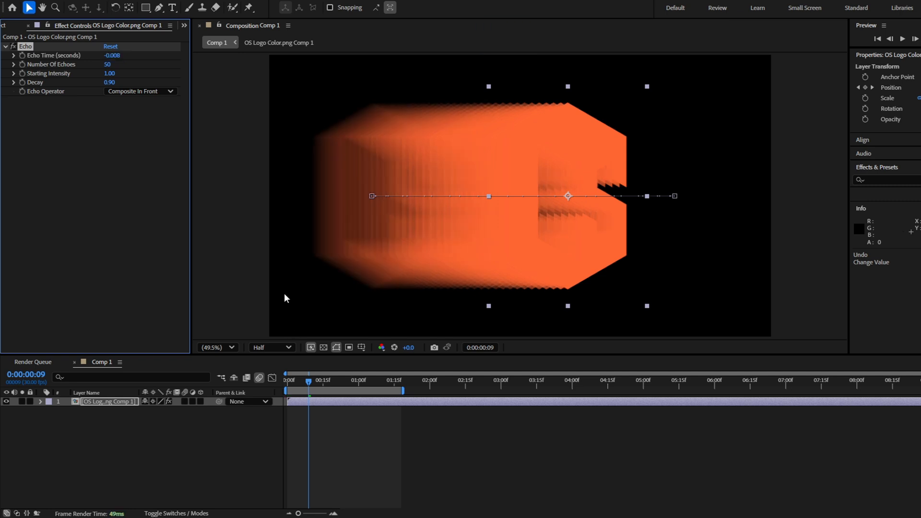
Set the Echo effect's echo time to -0.002 seconds
click(113, 56)
key(Right)
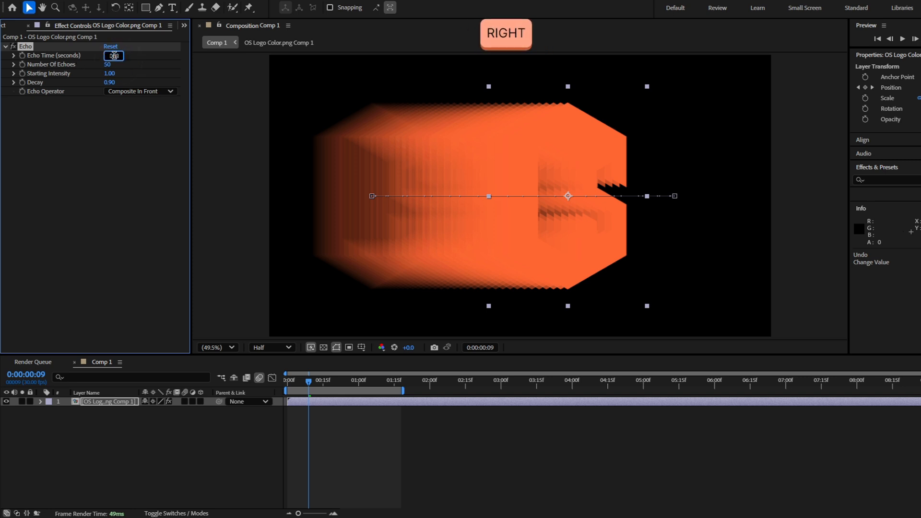
text(2)
key(Return)
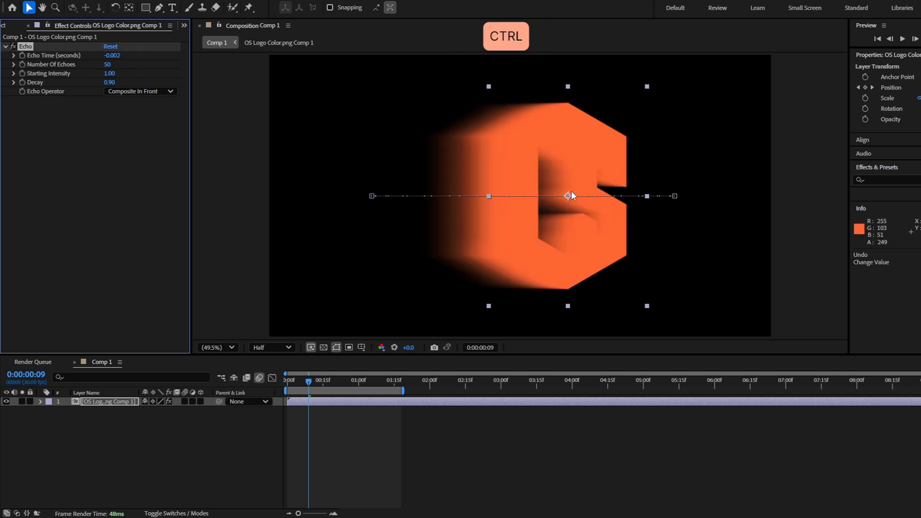
Undo the last echo time change, set the echo time to -0.006 seconds and inspect the trail's edges up close
key(ctrl+z)
click(113, 56)
key(Right)
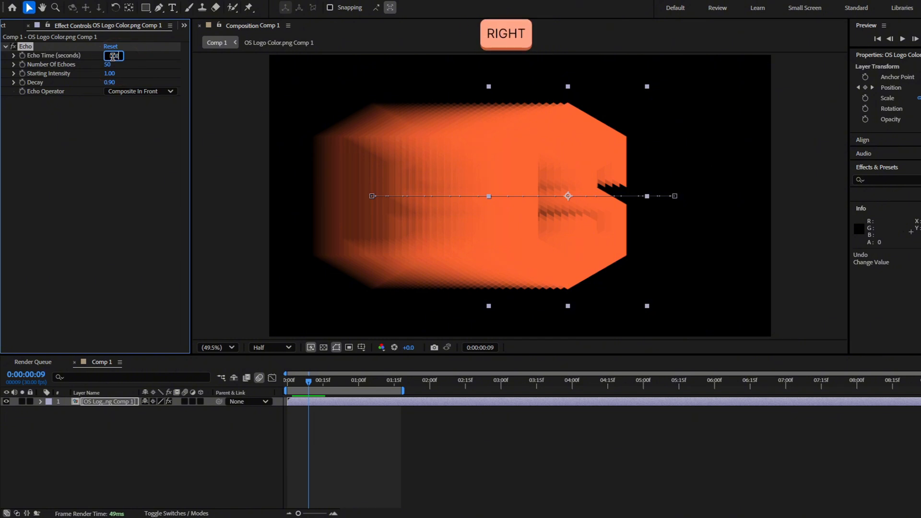
key(BackSpace)
text(6)
key(Return)
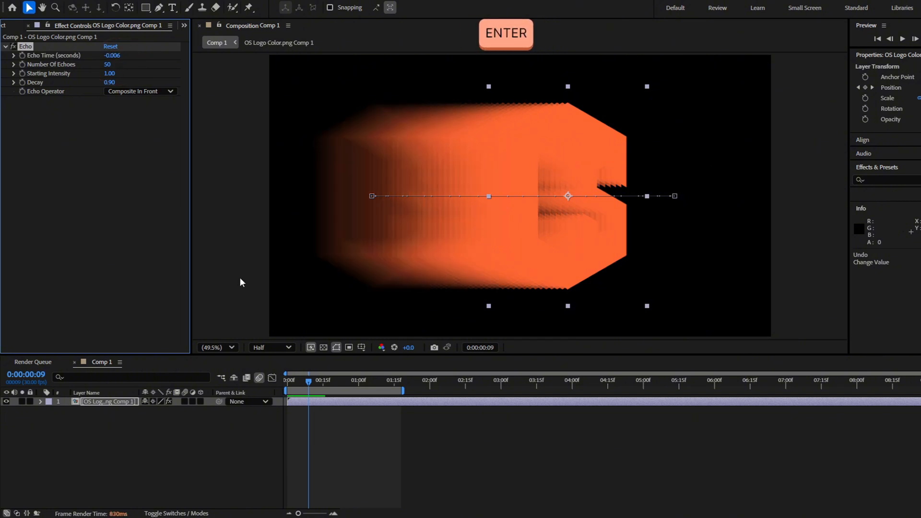
click(351, 417)
scroll(666, 202, up, 2)
drag(698, 198, 505, 186)
scroll(490, 177, down, 1)
scroll(505, 187, up, 1)
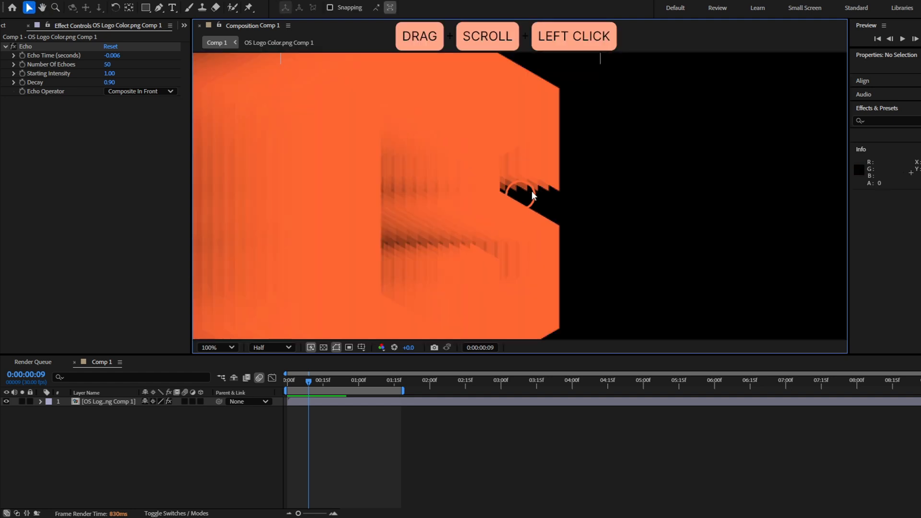
key(v)
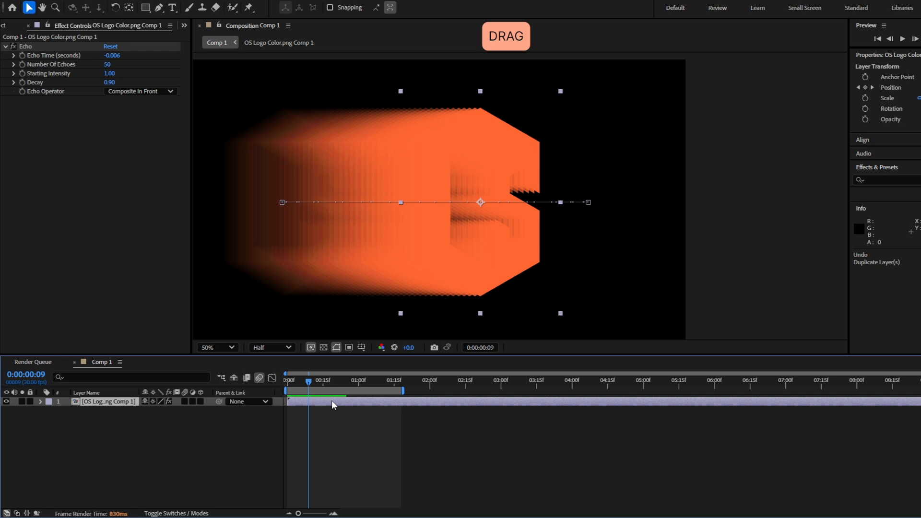
Paste a property-linked copy of the logo layer at frame 0 and delete the Echo effect from the copy
key(ctrl+alt+c)
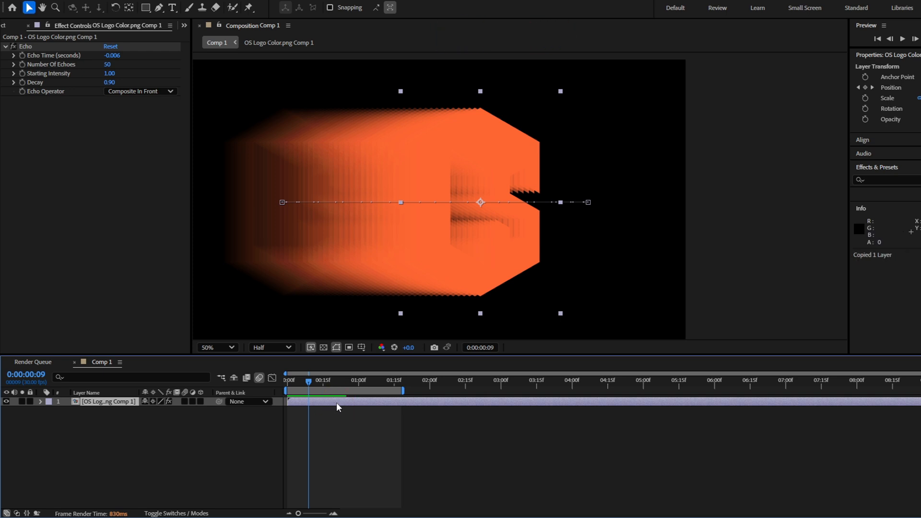
key(ctrl+alt+c)
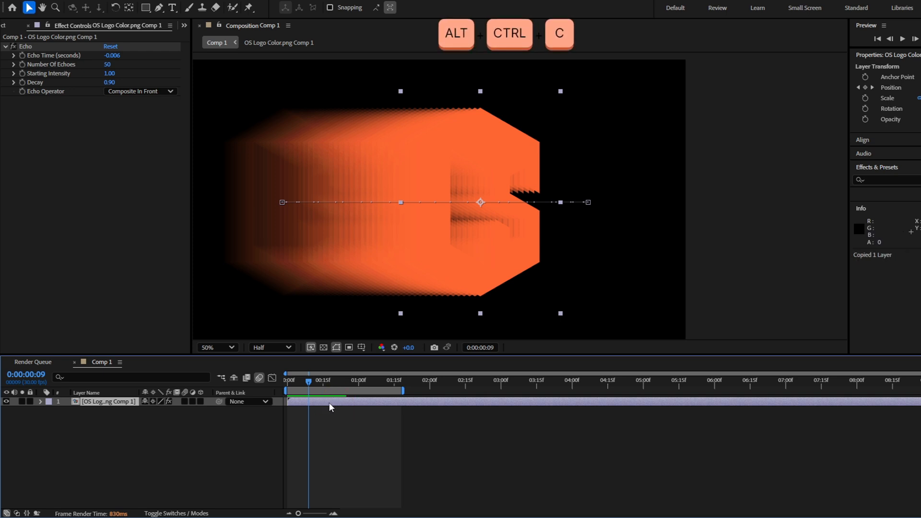
mouse_move(310, 384)
mouse_down()
mouse_move(282, 387)
mouse_move(307, 383)
mouse_up()
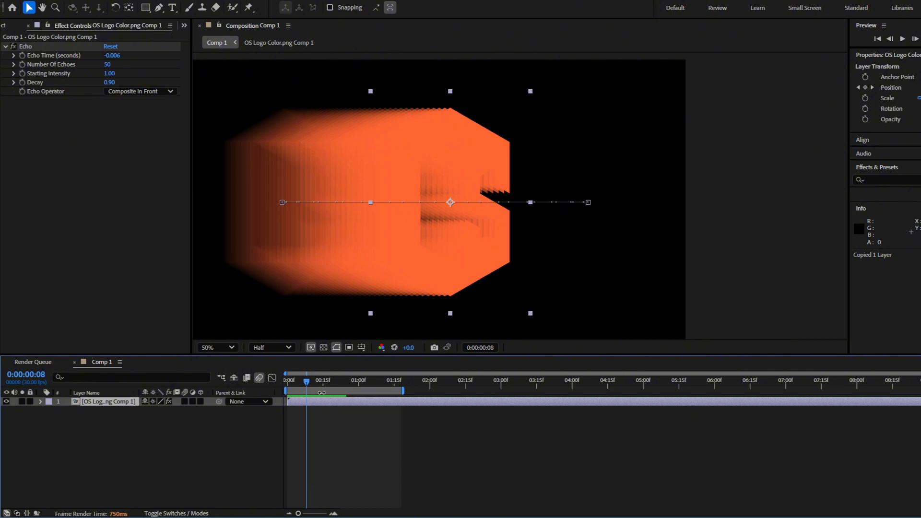
drag(307, 383, 286, 383)
key(ctrl)
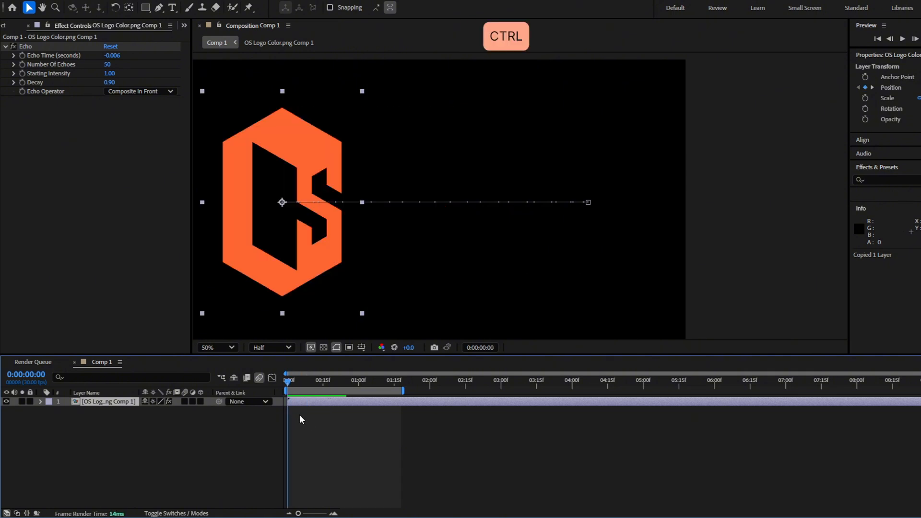
key(ctrl+v)
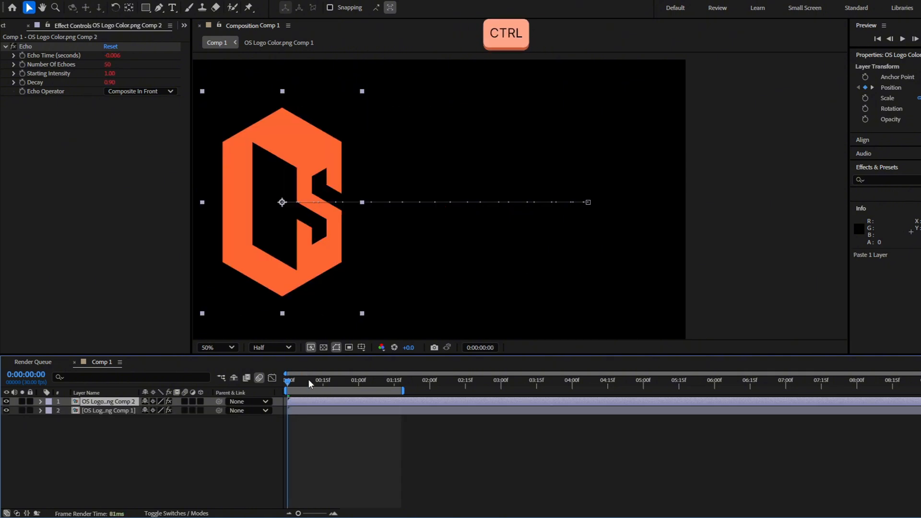
click(26, 47)
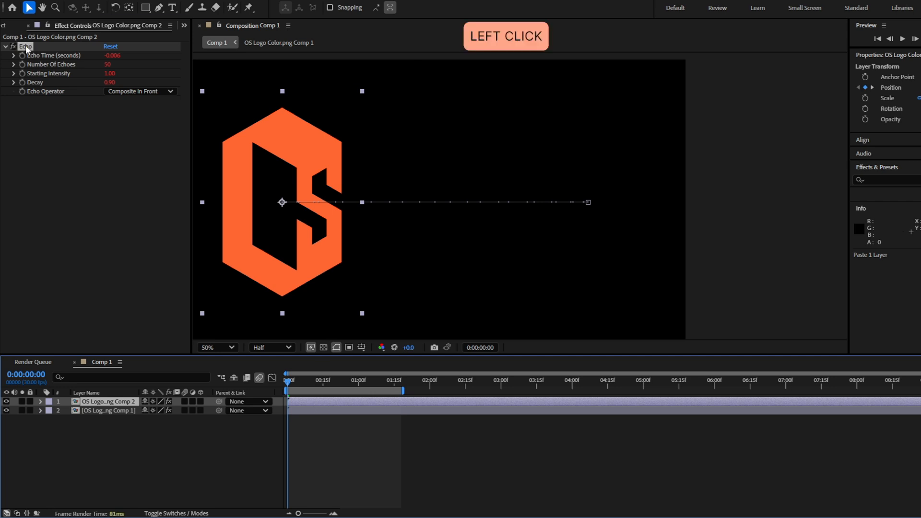
key(Delete)
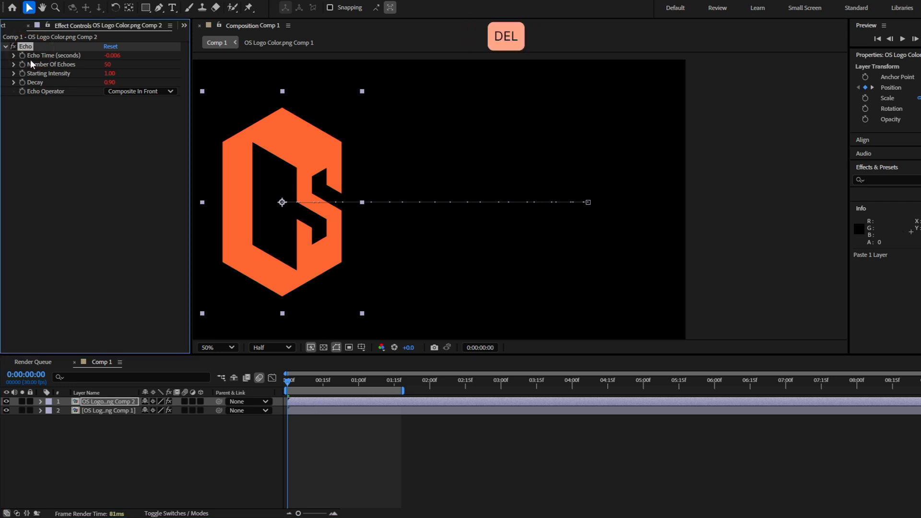
Try moving the original logo layer's position keyframe at frame 15 to 1264.5, 540 to test the link
drag(288, 379, 323, 381)
click(324, 407)
key(u)
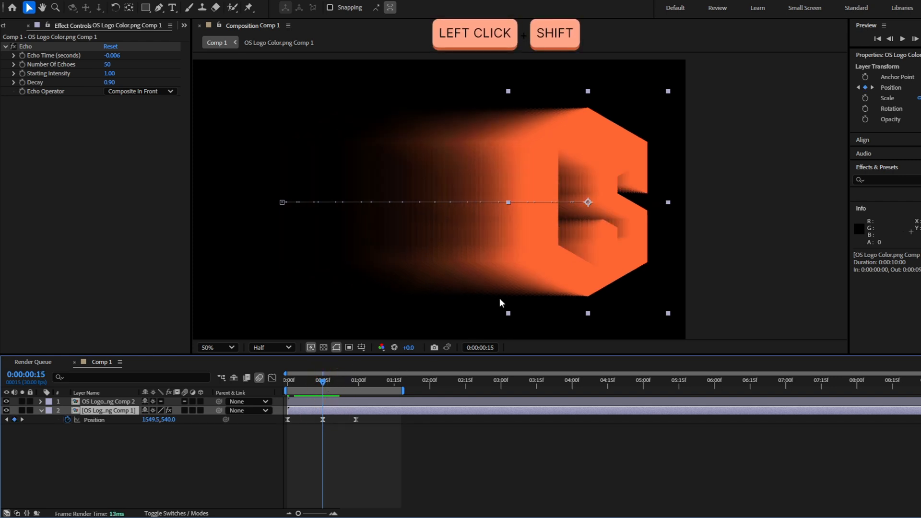
drag(144, 419, 10, 439)
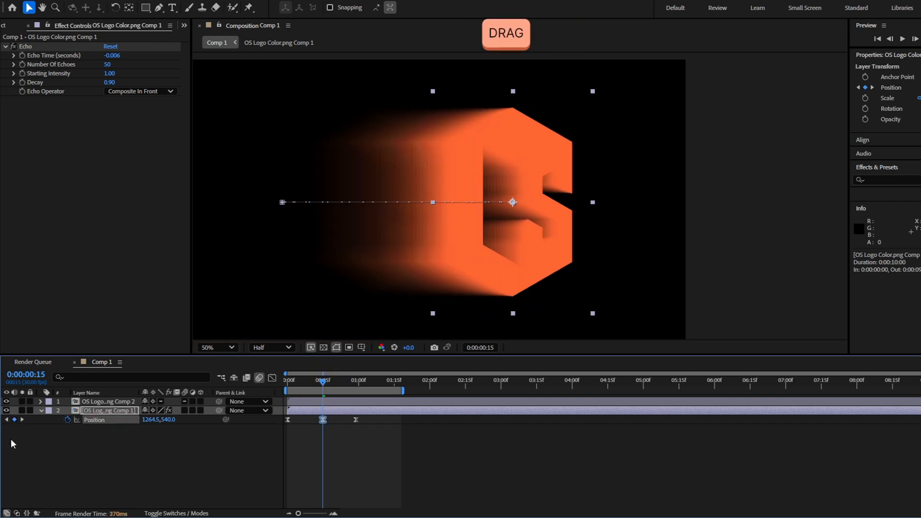
Toggle the visibility of the echo trail layer and its linked copy to compare what each one shows
click(6, 411)
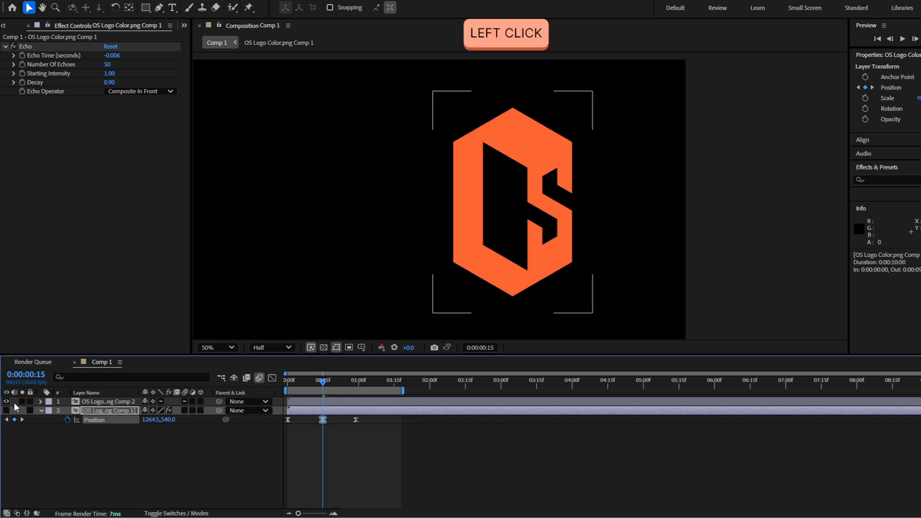
click(96, 402)
click(6, 402)
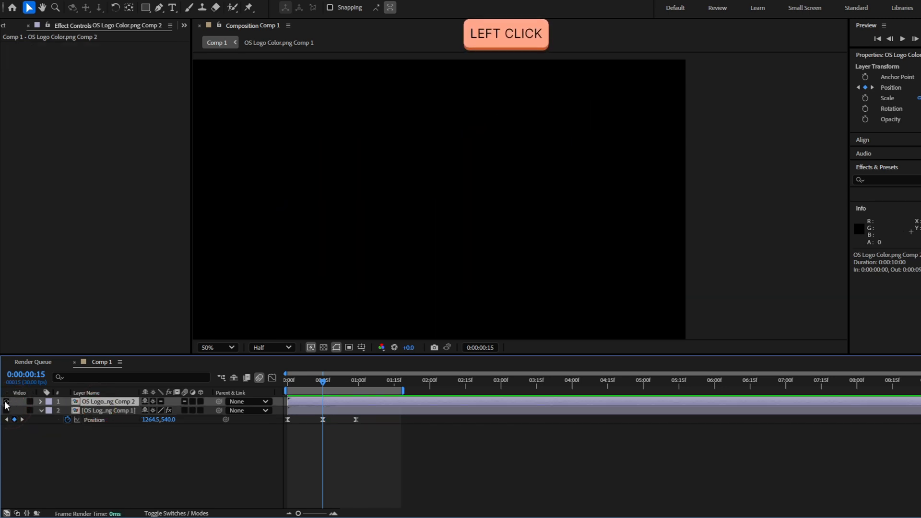
click(6, 402)
click(7, 402)
click(6, 402)
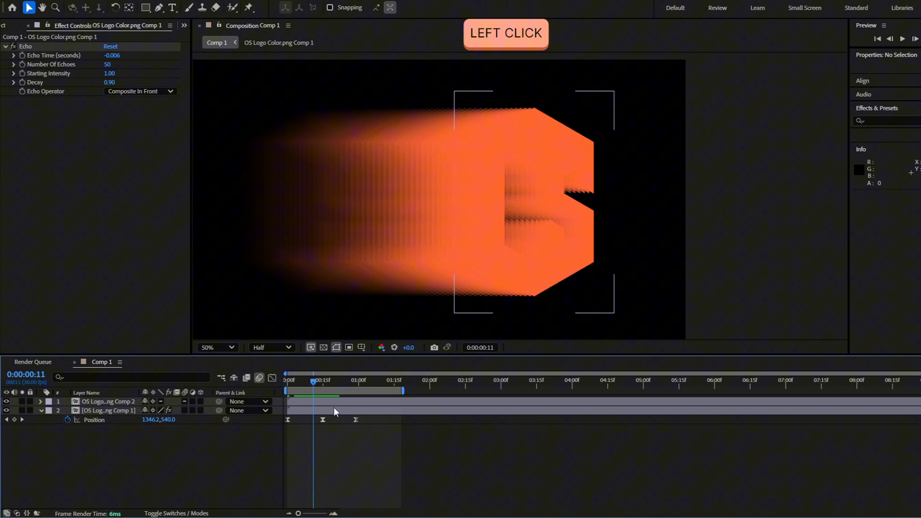
Apply the non-legacy Gaussian Blur effect to the original logo layer that carries the Echo effect
click(334, 409)
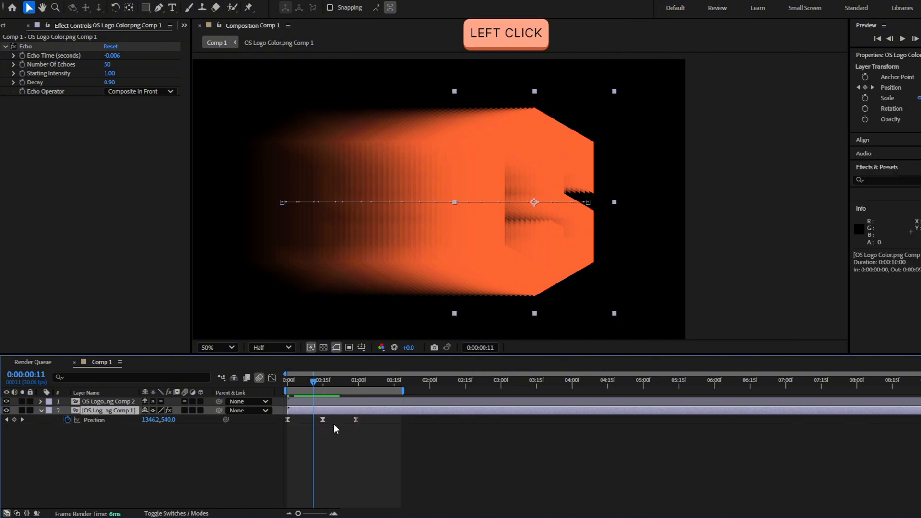
click(336, 438)
click(337, 410)
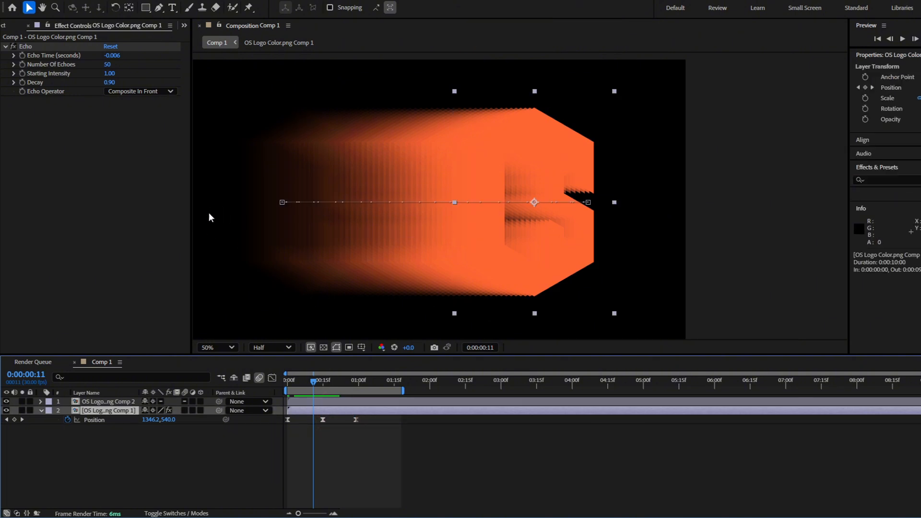
key(ctrl+space)
text(gaus)
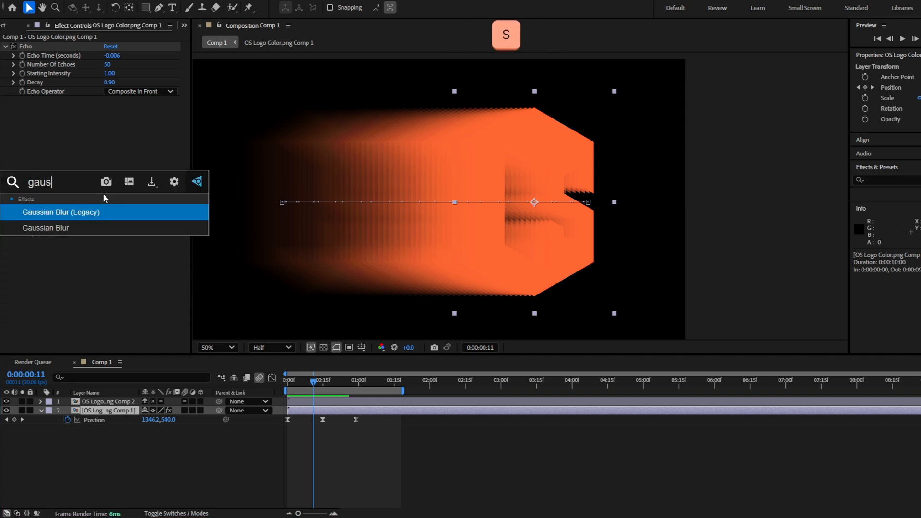
key(Down)
key(Return)
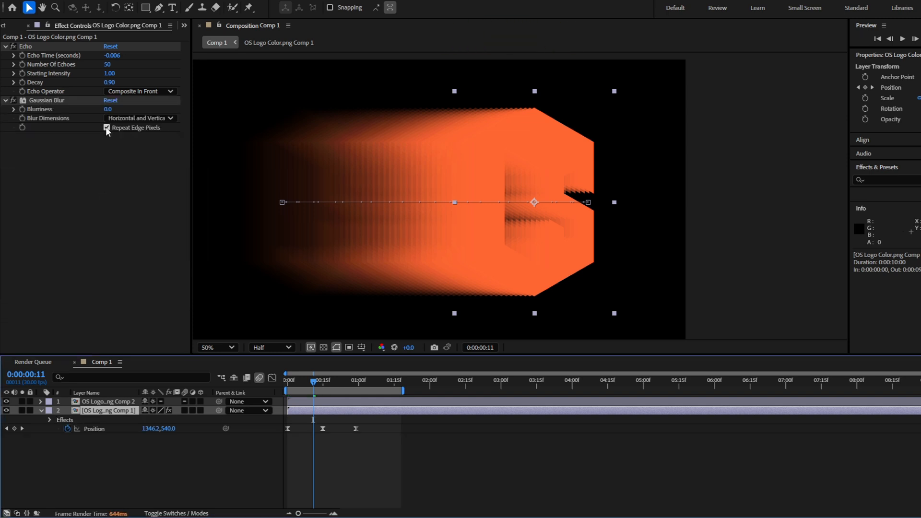
Disable Repeat Edge Pixels, set the Gaussian Blur's blurriness to 25 and check the trail at frame 10
click(107, 127)
click(108, 109)
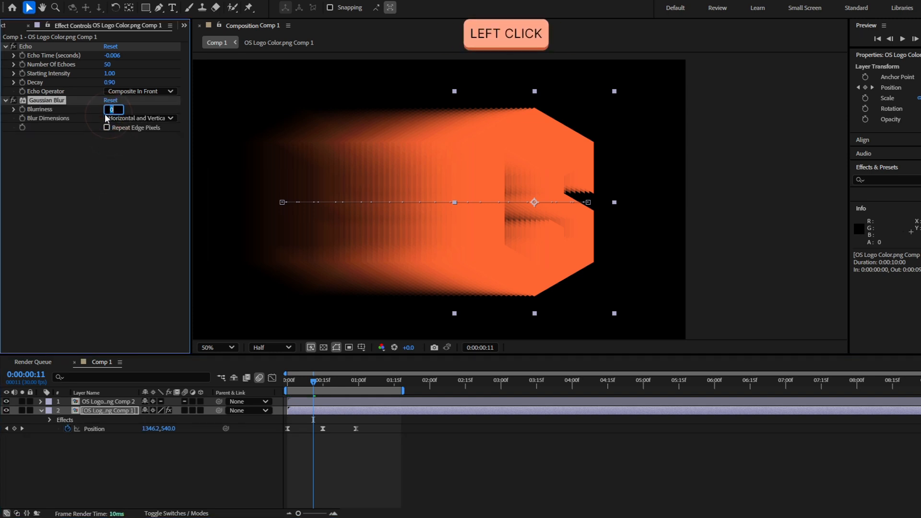
text(25)
click(105, 214)
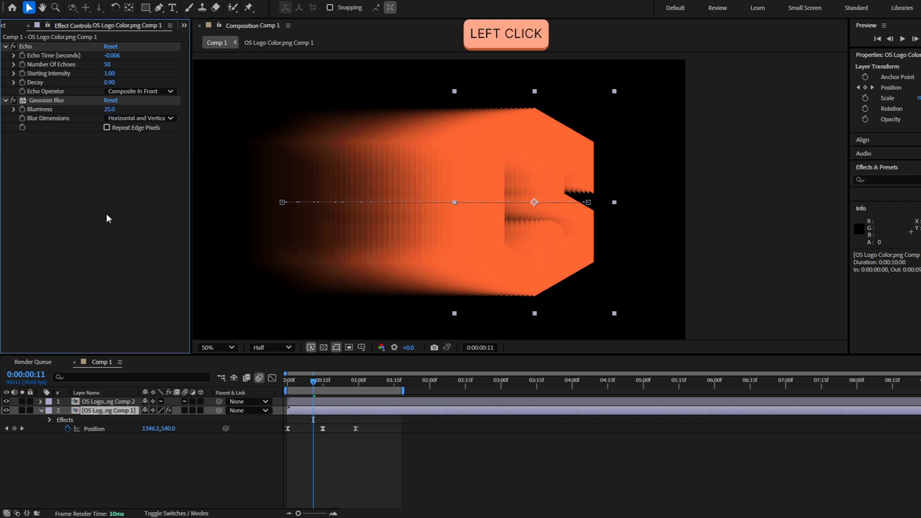
drag(315, 383, 312, 384)
click(333, 417)
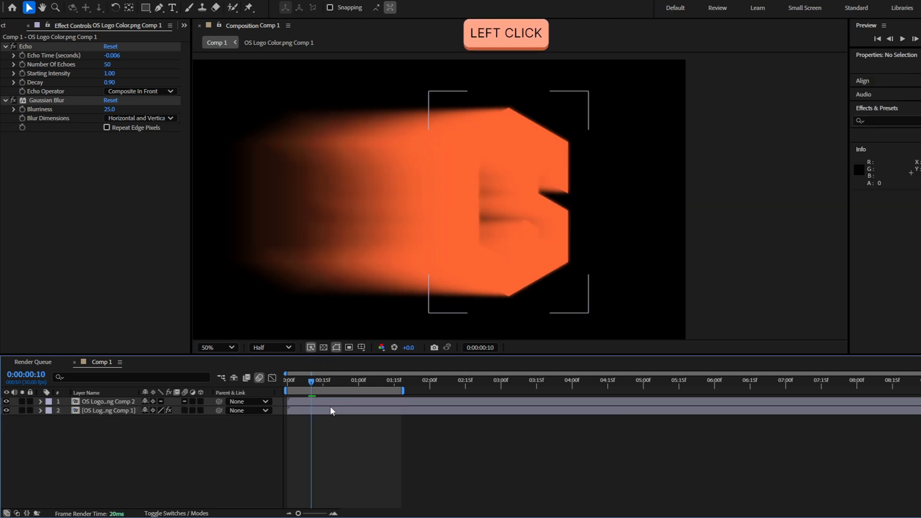
Add a Glow effect to the linked logo copy above the blurred trail layer
click(328, 401)
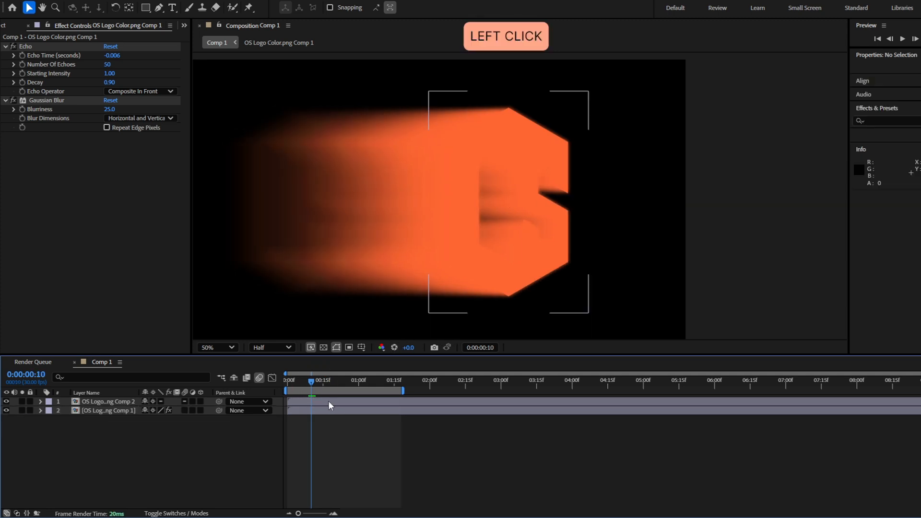
click(316, 383)
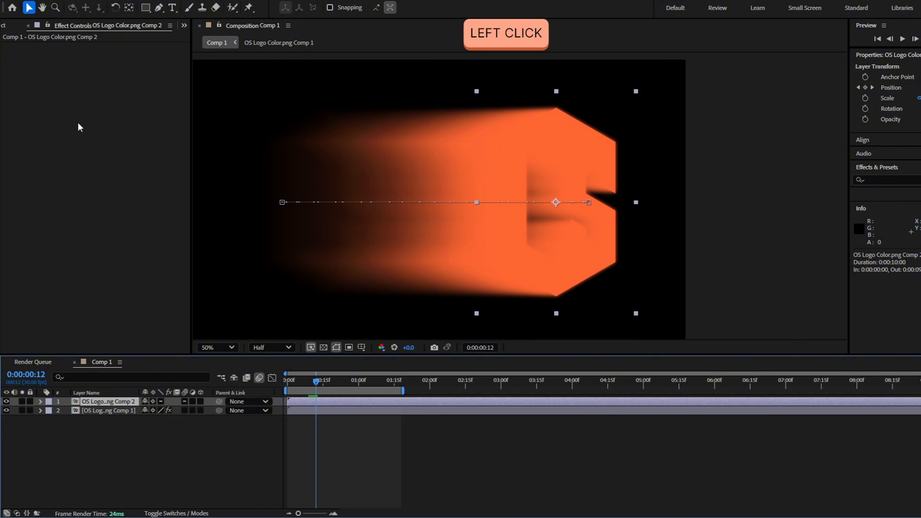
key(ctrl+space)
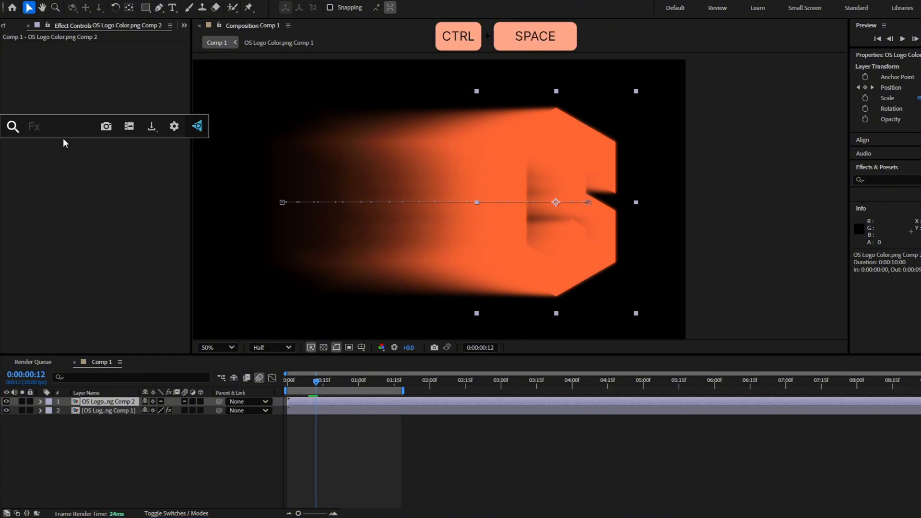
text(glow)
key(Return)
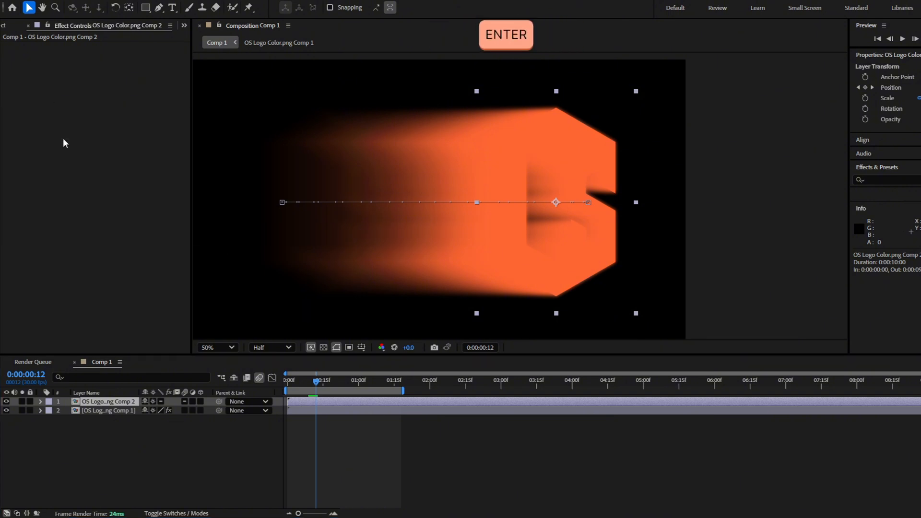
Set the Glow effect's radius to 103 and its intensity to 0.8
drag(109, 73, 127, 76)
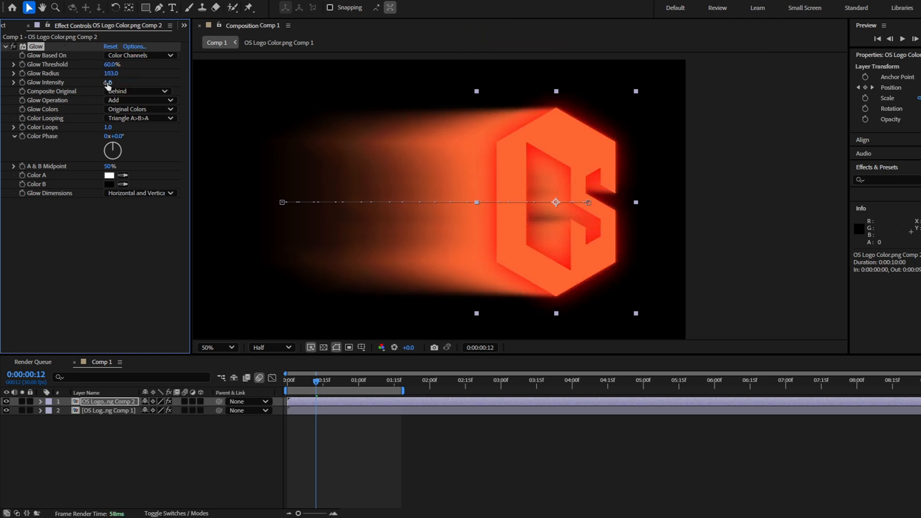
click(107, 83)
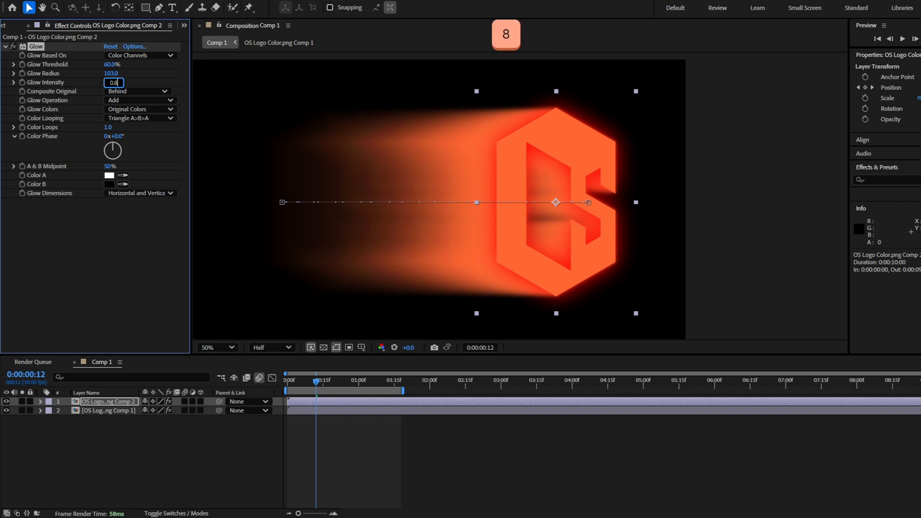
text(0.8)
key(Return)
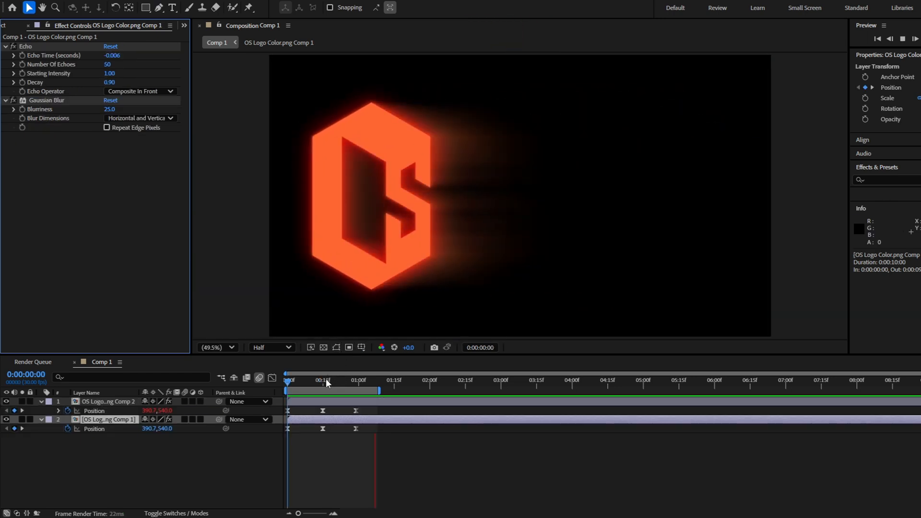
Go to frame 10 and rename the layer carrying the Echo and Gaussian Blur effects "Motion Trail"
click(311, 384)
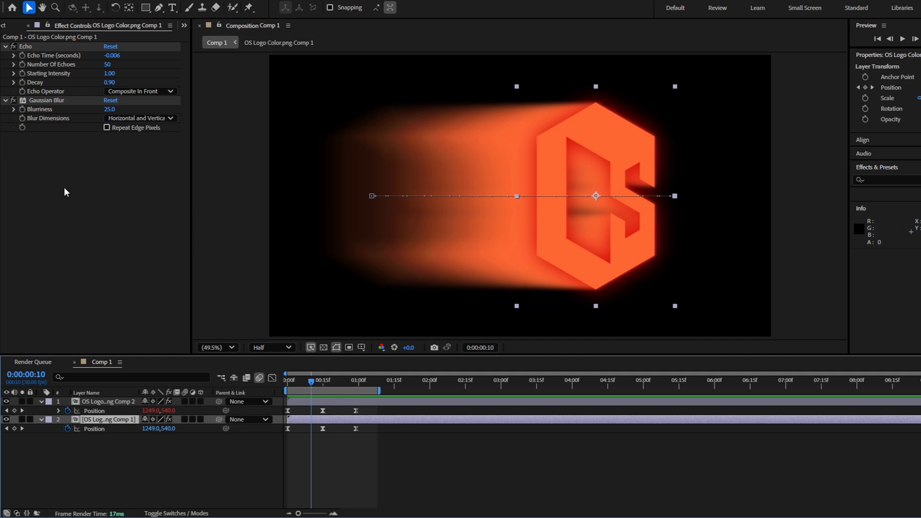
click(105, 411)
click(105, 420)
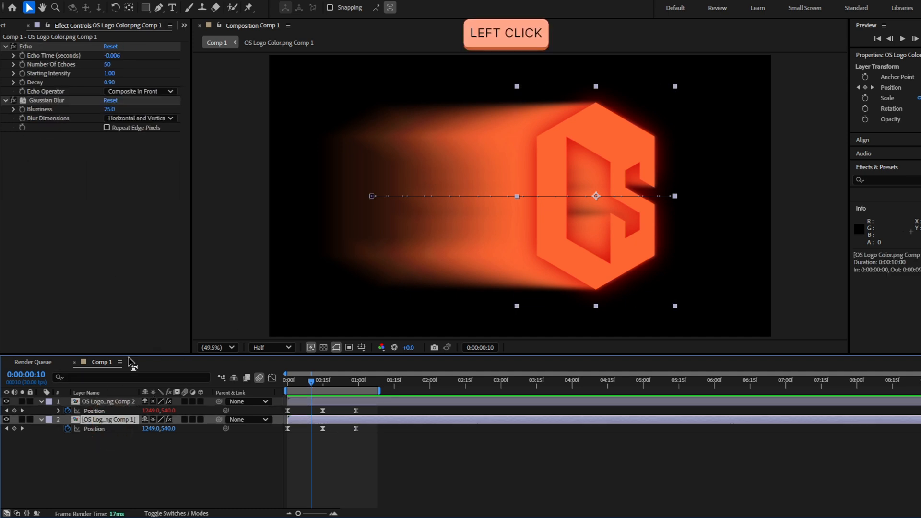
click(106, 401)
click(111, 419)
key(Return)
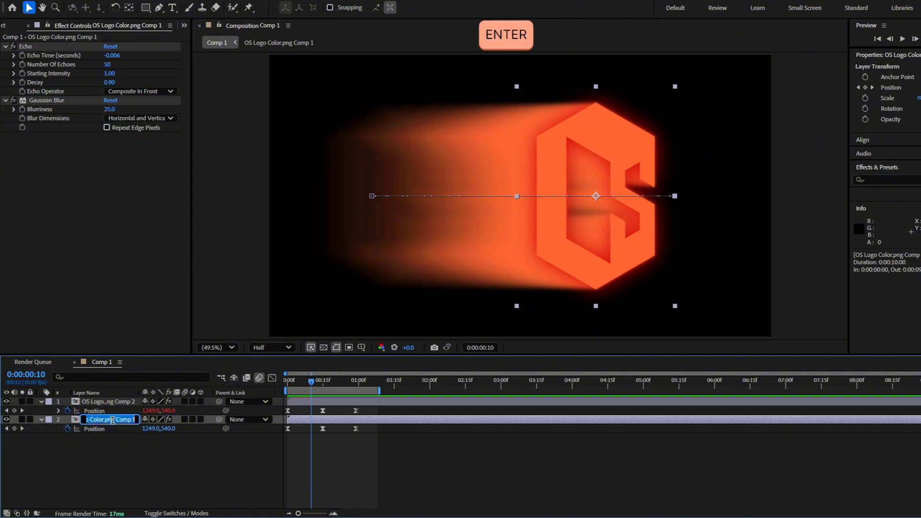
key(BackSpace)
text(Motion Trail)
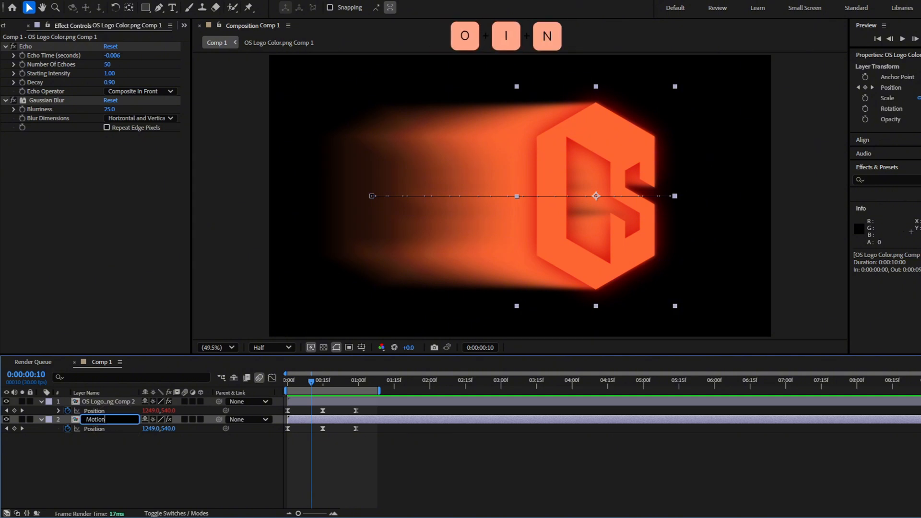
key(Return)
Rename the glowing linked copy layer "Logo"
click(120, 403)
key(Return)
text(Logo)
key(Return)
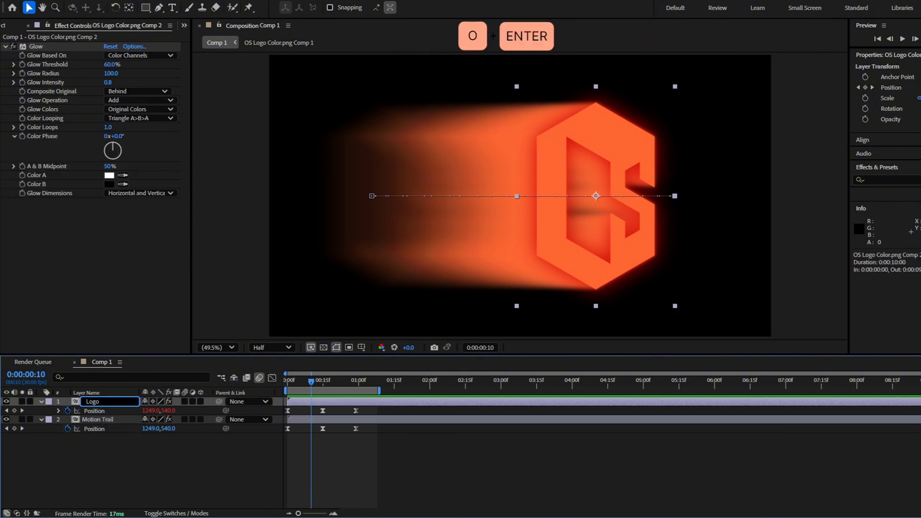
Add a Fill effect to the Motion Trail layer, colour it yellow and place it above Echo in the effect order
click(126, 419)
key(ctrl+space)
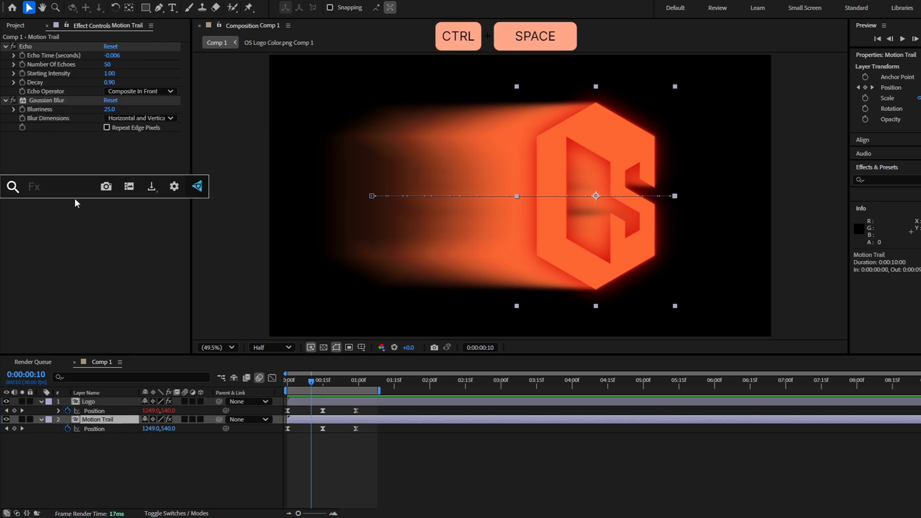
text(fil)
key(Return)
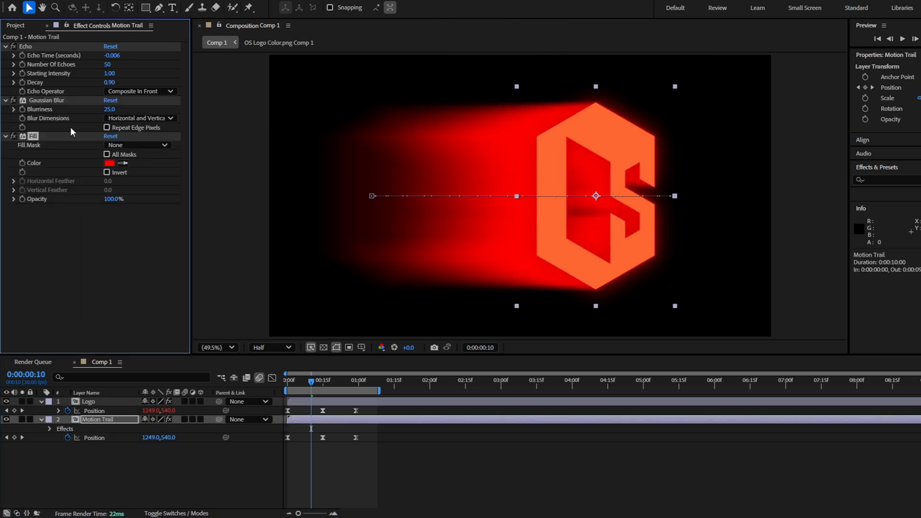
click(110, 163)
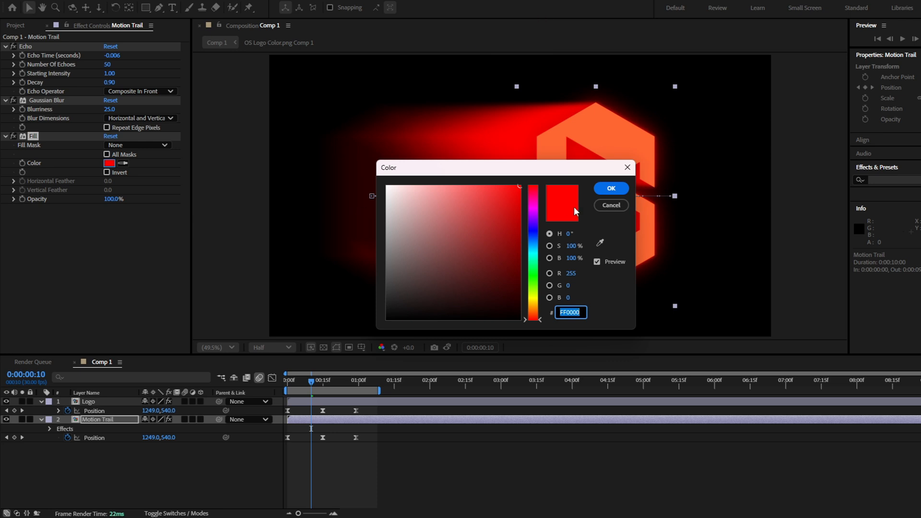
Try a Glow effect with threshold 100% and radius 225 on the Motion Trail layer, check it at frame 21, and delete it
key(space)
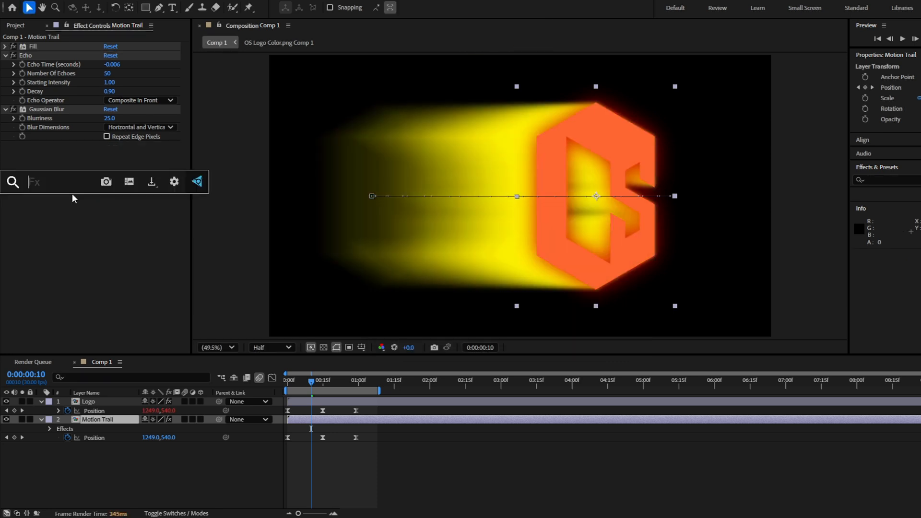
text(gl)
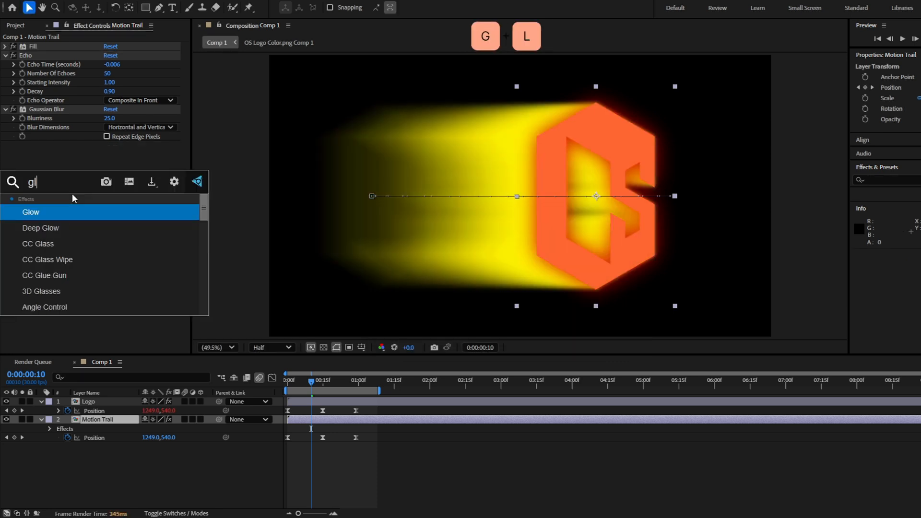
key(Return)
click(338, 379)
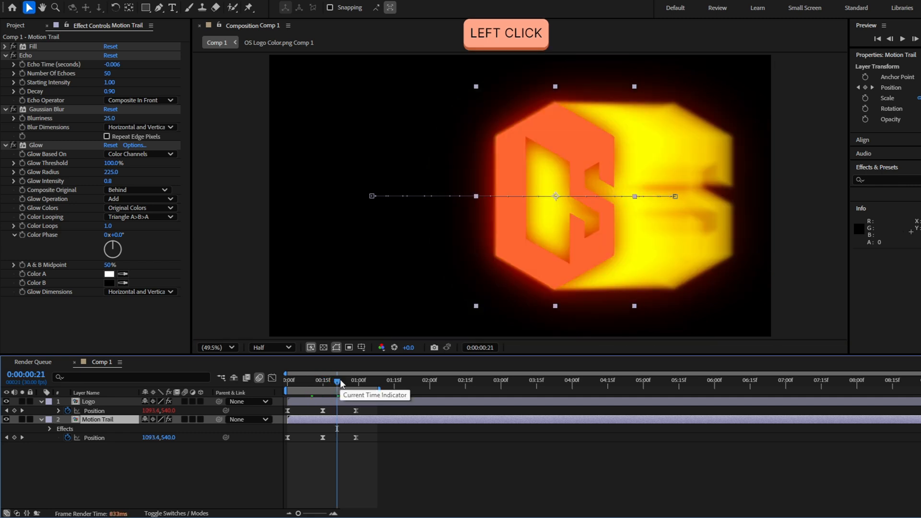
click(40, 144)
key(Delete)
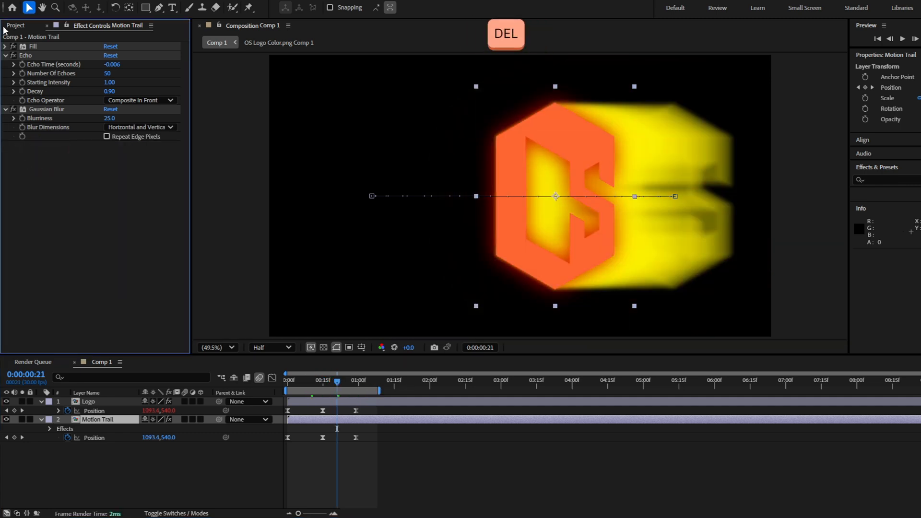